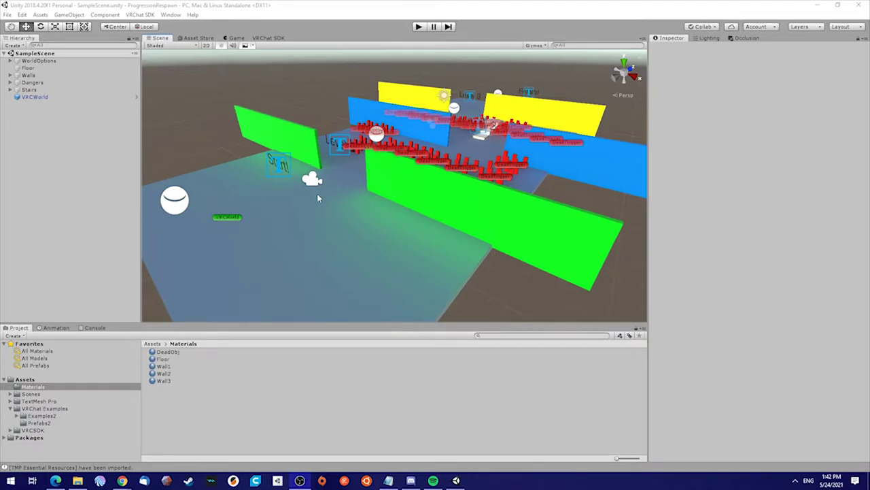
- Raise the VRCWorld spawn object slightly above the floor, to a Y position of about 1.12
{"action": "key", "text": "w"}
{"action": "right_click_drag", "start_coordinate": [436, 172], "coordinate": [419, 169]}
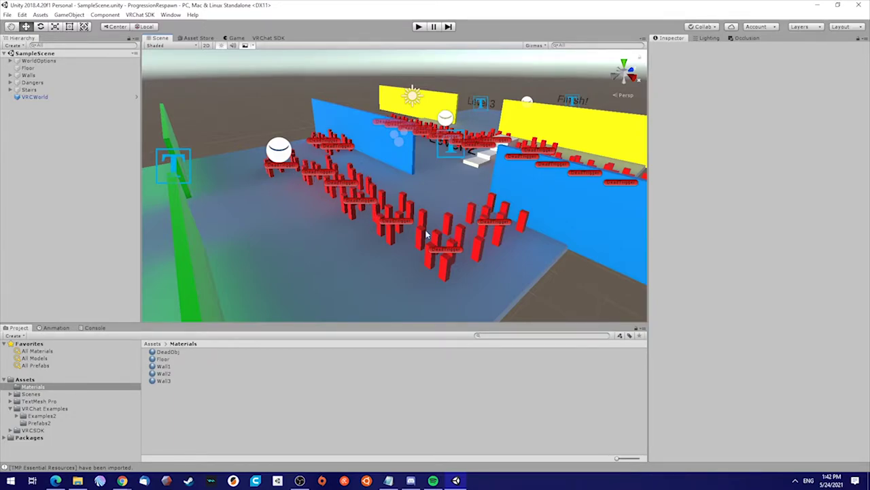
{"action": "right_click_drag", "start_coordinate": [340, 193], "coordinate": [378, 200]}
{"action": "right_click_drag", "start_coordinate": [475, 122], "coordinate": [136, 108]}
{"action": "right_click_drag", "start_coordinate": [343, 193], "coordinate": [479, 182]}
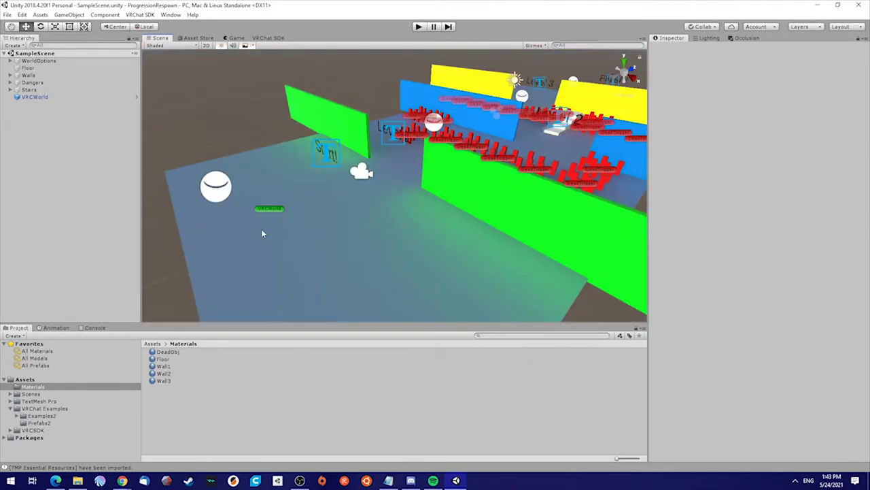
{"action": "left_click", "coordinate": [268, 210]}
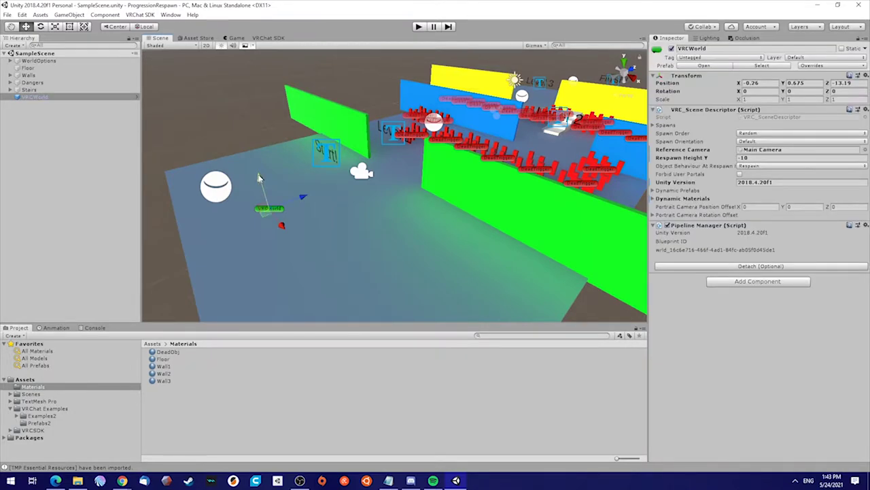
{"action": "left_click_drag", "start_coordinate": [260, 179], "coordinate": [262, 164]}
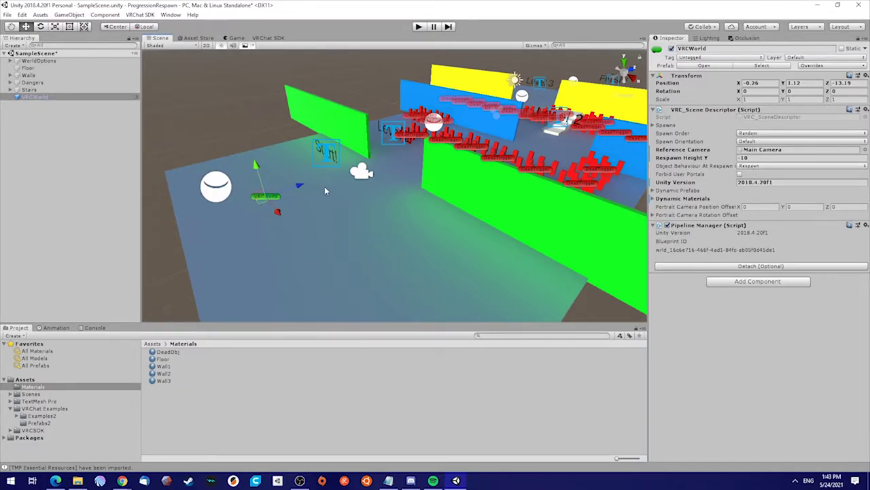
- Add a cube 3D object to the scene near the gap between the green walls
{"action": "left_click_drag", "start_coordinate": [298, 187], "coordinate": [216, 124], "text": "alt"}
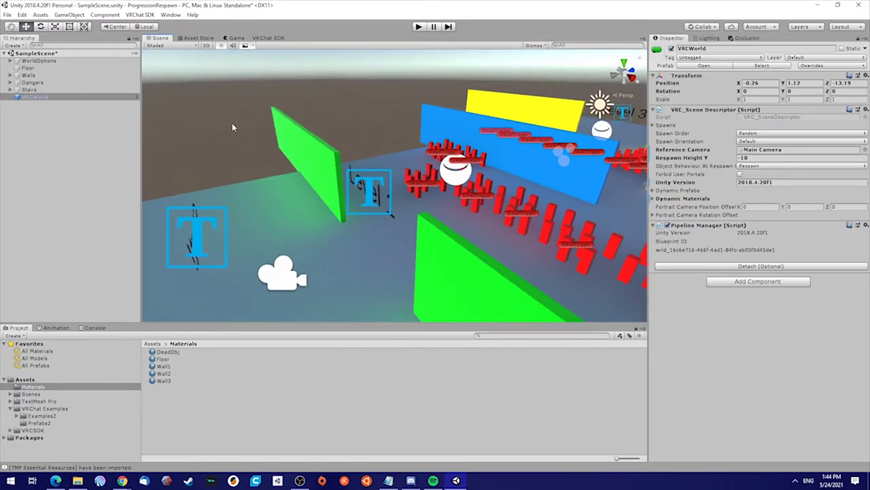
{"action": "mouse_move", "coordinate": [401, 201]}
{"action": "right_mouse_down"}
{"action": "mouse_move", "coordinate": [268, 206]}
{"action": "mouse_move", "coordinate": [404, 210]}
{"action": "right_mouse_up"}
{"action": "left_click_drag", "start_coordinate": [403, 210], "coordinate": [474, 143], "text": "alt"}
{"action": "right_click_drag", "start_coordinate": [378, 201], "coordinate": [317, 234]}
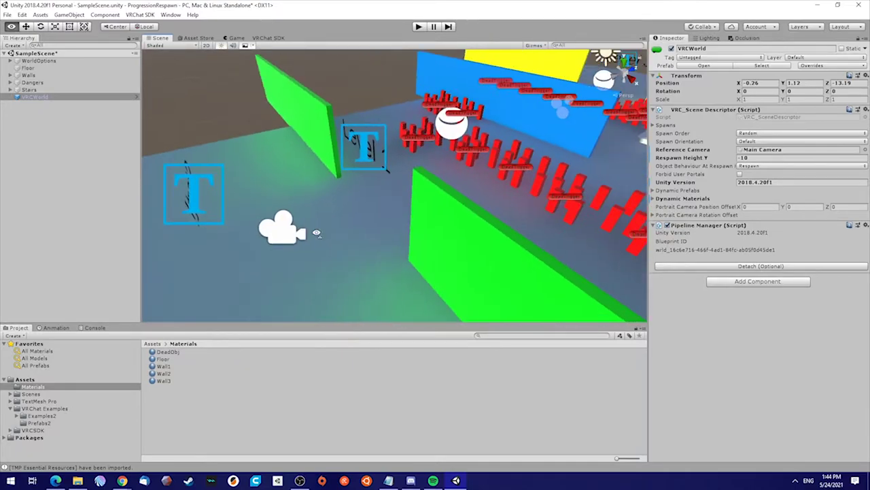
{"action": "right_click", "coordinate": [54, 128]}
{"action": "mouse_move", "coordinate": [92, 223]}
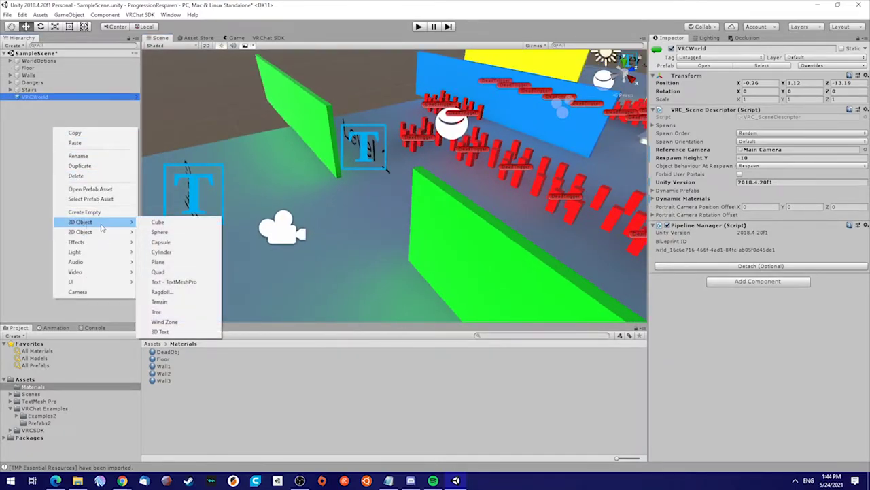
{"action": "left_click", "coordinate": [190, 225]}
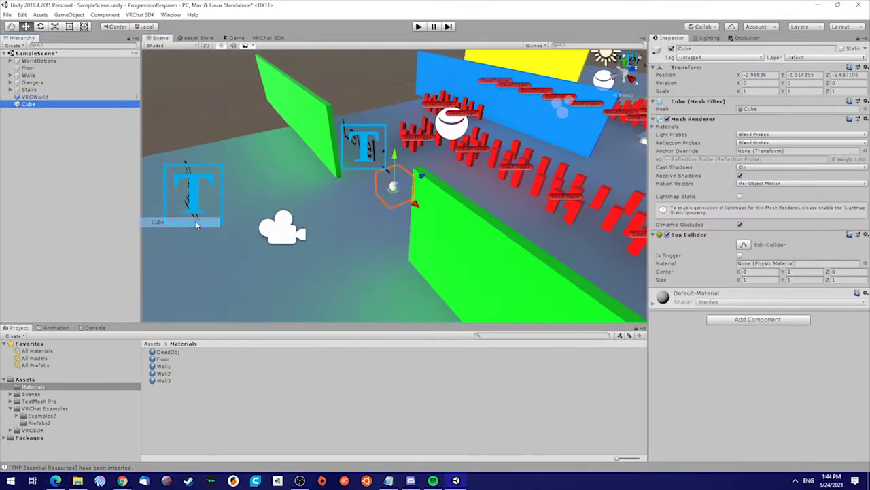
- Fit the cube across the gap between the green walls, at about -0.51, 0.7, -7.9 with a scale of about 4.02 × 2.04 × 1
{"action": "left_click_drag", "start_coordinate": [391, 195], "coordinate": [431, 239]}
{"action": "key", "text": "r"}
{"action": "left_click_drag", "start_coordinate": [362, 146], "coordinate": [358, 116]}
{"action": "key", "text": "w"}
{"action": "left_click_drag", "start_coordinate": [362, 188], "coordinate": [385, 165]}
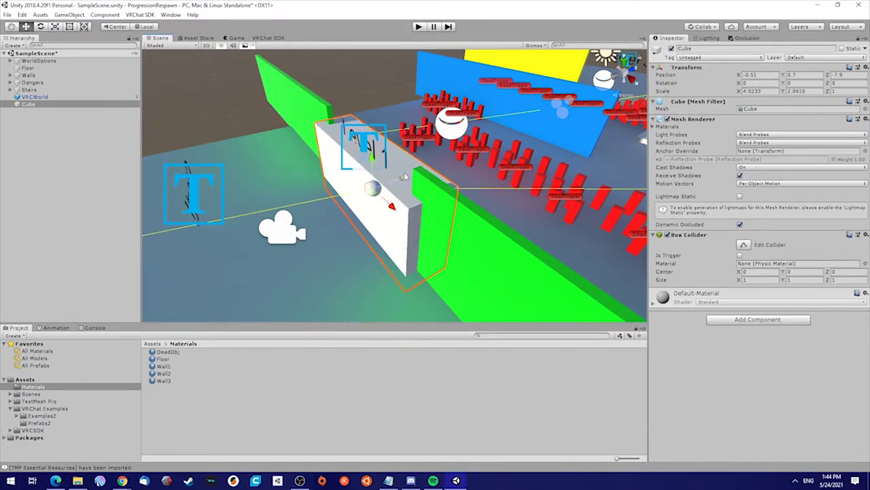
- Make the cube's Box Collider a trigger and disable its Mesh Renderer
{"action": "left_click", "coordinate": [740, 256]}
{"action": "left_click", "coordinate": [667, 119]}
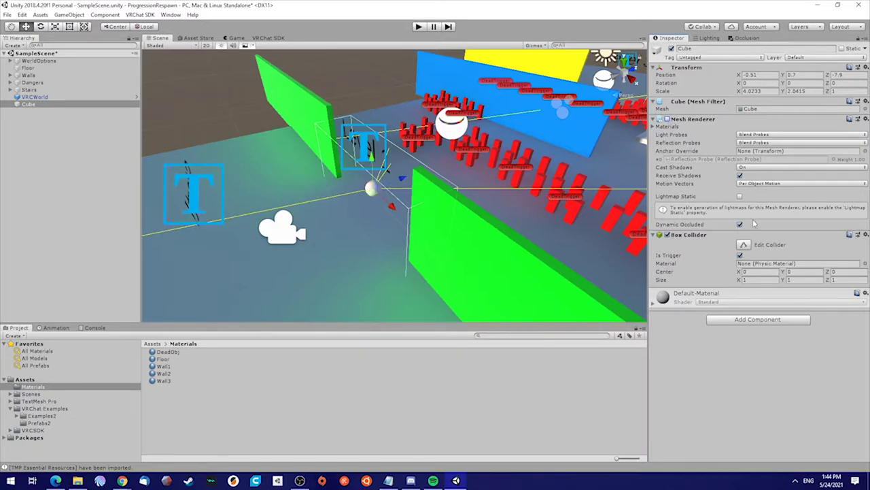
- Add a VRC_Trigger component to the cube and give it an OnEnterTrigger event
{"action": "left_click", "coordinate": [743, 320]}
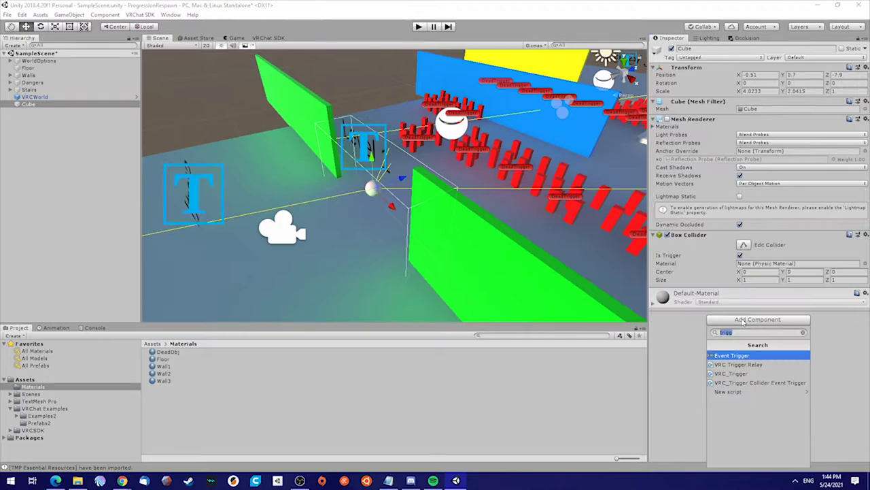
{"action": "left_click", "coordinate": [729, 374]}
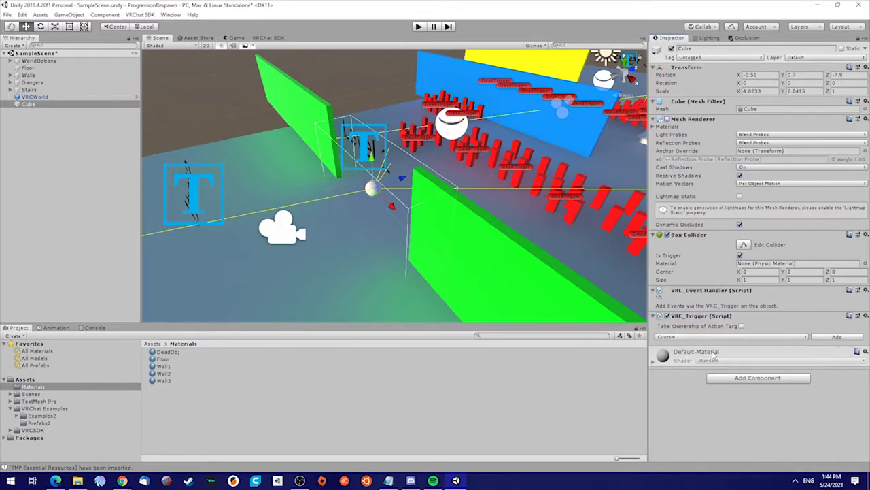
{"action": "left_click", "coordinate": [716, 337]}
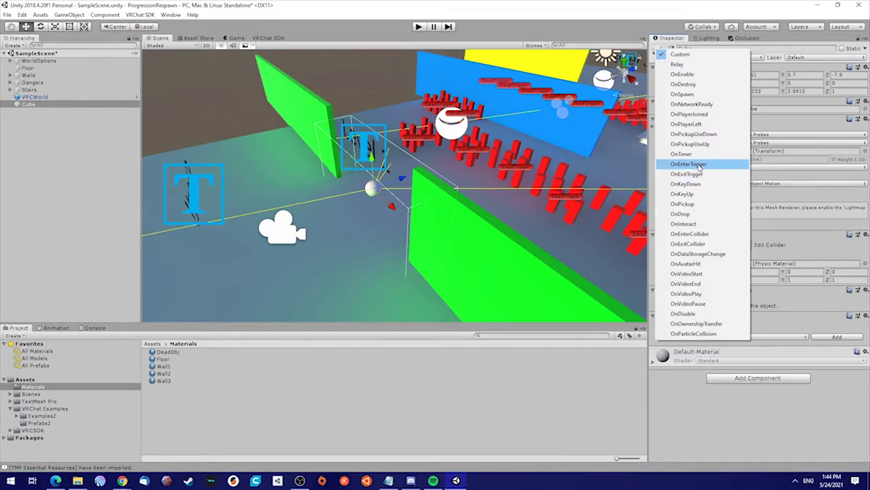
{"action": "left_click", "coordinate": [790, 336]}
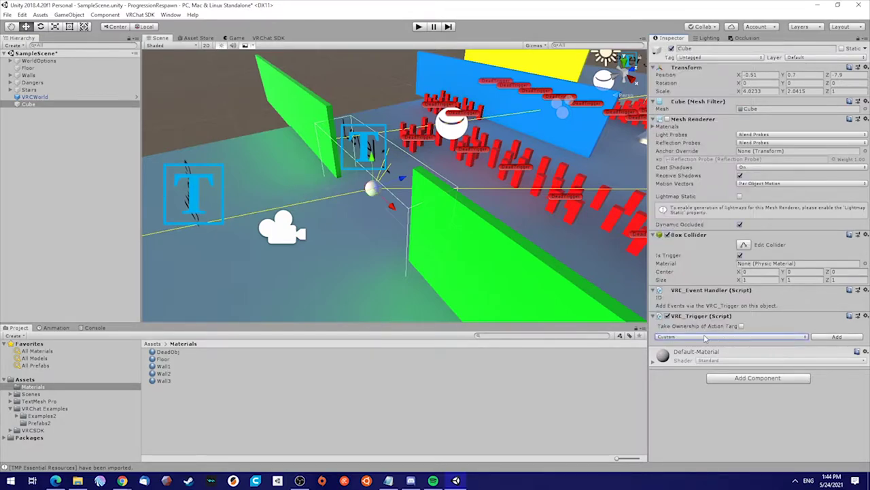
{"action": "left_click", "coordinate": [779, 338]}
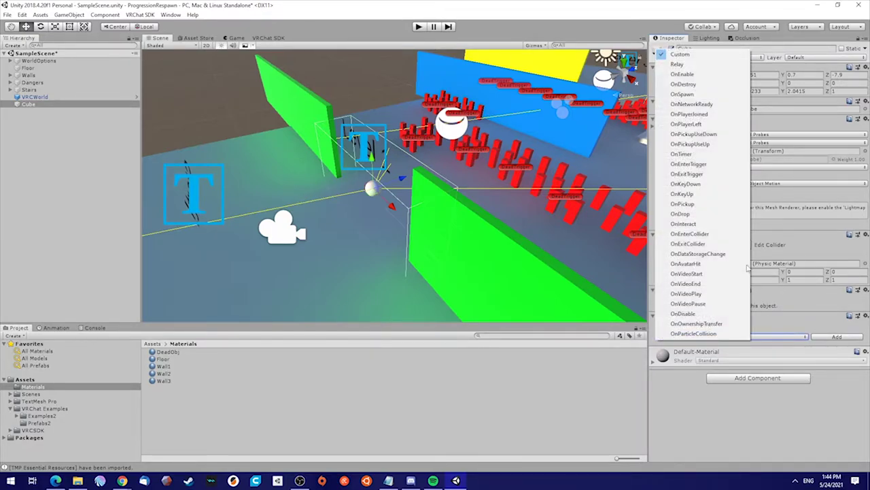
{"action": "left_click", "coordinate": [694, 164]}
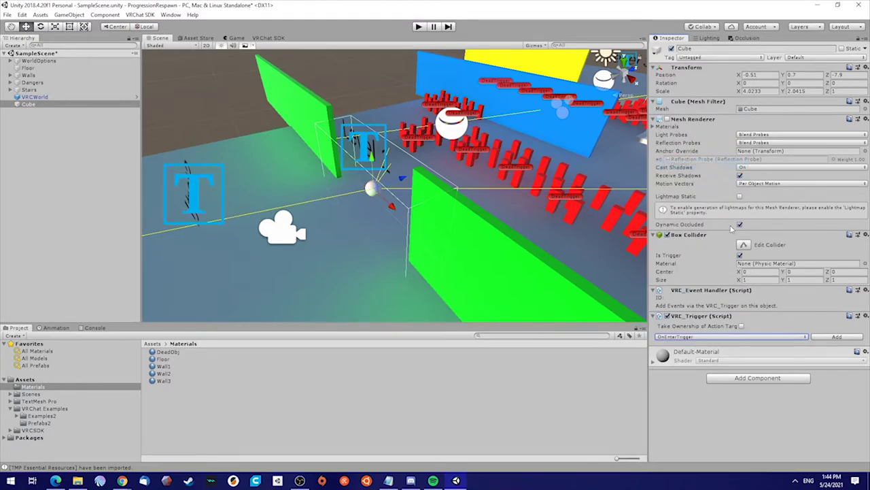
{"action": "left_click", "coordinate": [828, 337]}
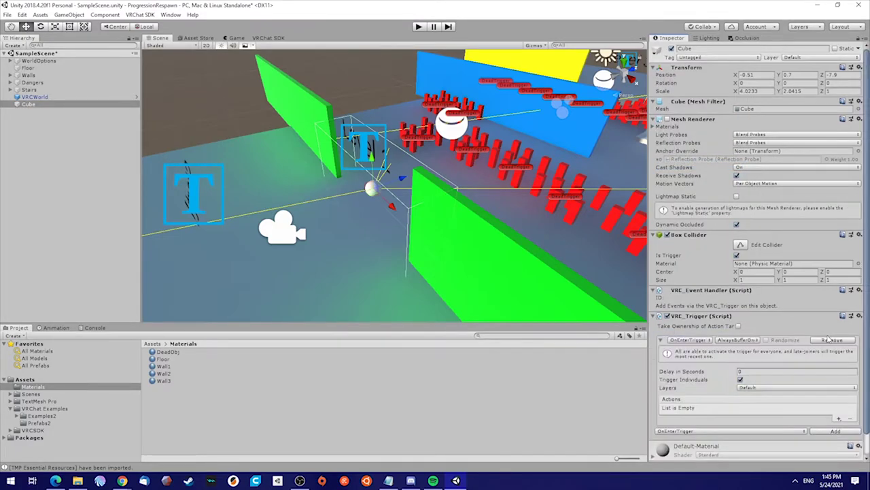
- Restrict the OnEnterTrigger event's layers to PlayerLocal only, removing Default
{"action": "left_click", "coordinate": [749, 388]}
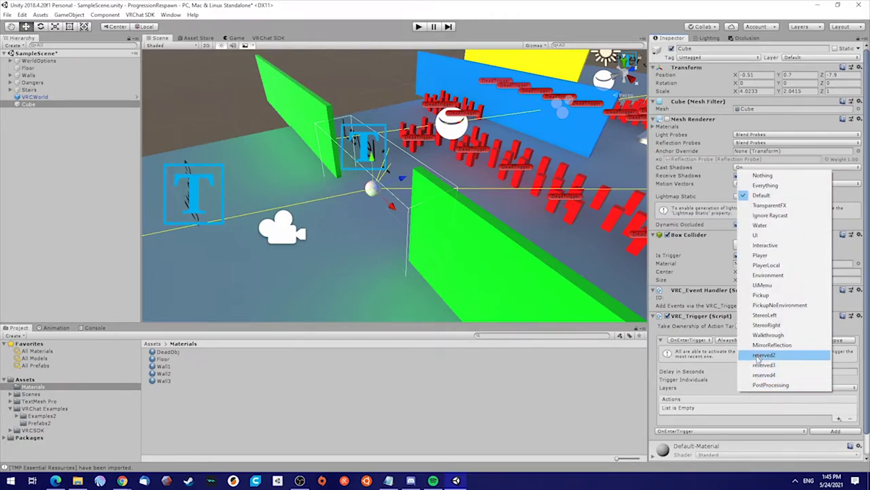
{"action": "left_click", "coordinate": [767, 265]}
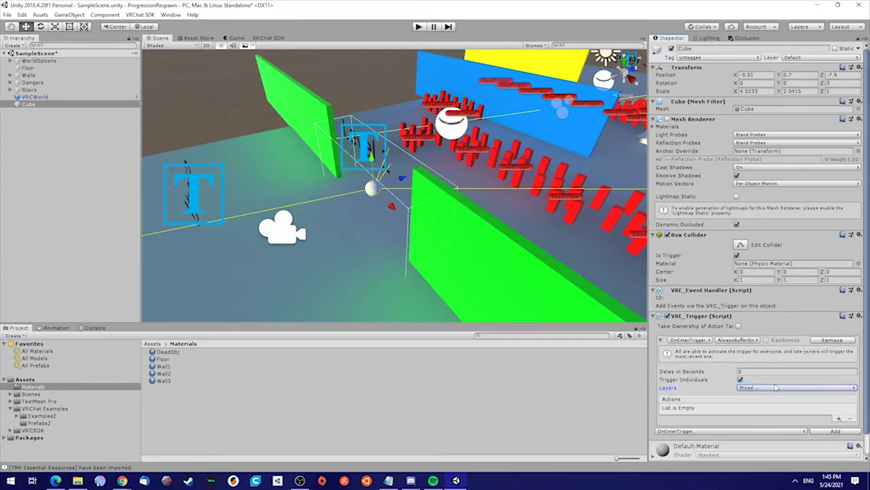
{"action": "left_click", "coordinate": [766, 392]}
{"action": "left_click", "coordinate": [762, 196]}
{"action": "left_click", "coordinate": [762, 387]}
{"action": "left_click", "coordinate": [764, 386]}
{"action": "right_click_drag", "start_coordinate": [359, 139], "coordinate": [344, 202]}
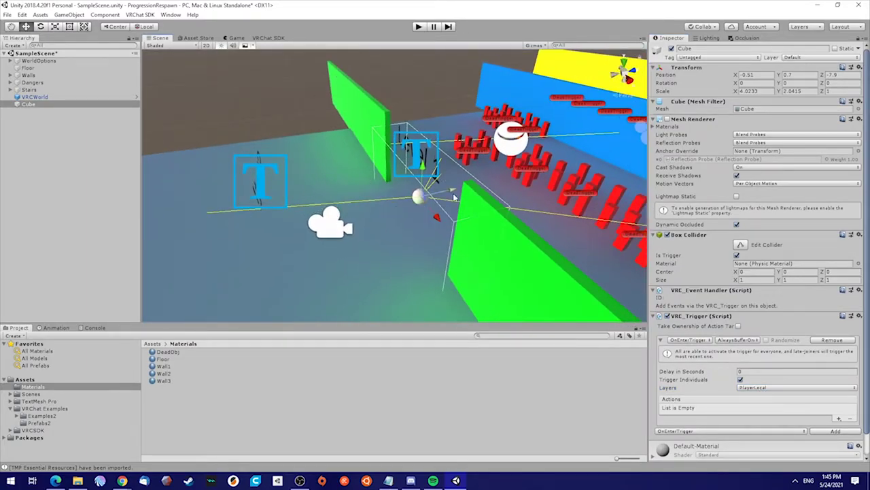
{"action": "left_click_drag", "start_coordinate": [456, 161], "coordinate": [262, 197], "text": "alt"}
{"action": "left_click_drag", "start_coordinate": [442, 191], "coordinate": [441, 156], "text": "alt"}
{"action": "left_click_drag", "start_coordinate": [515, 154], "coordinate": [444, 196], "text": "alt"}
{"action": "left_click", "coordinate": [763, 387]}
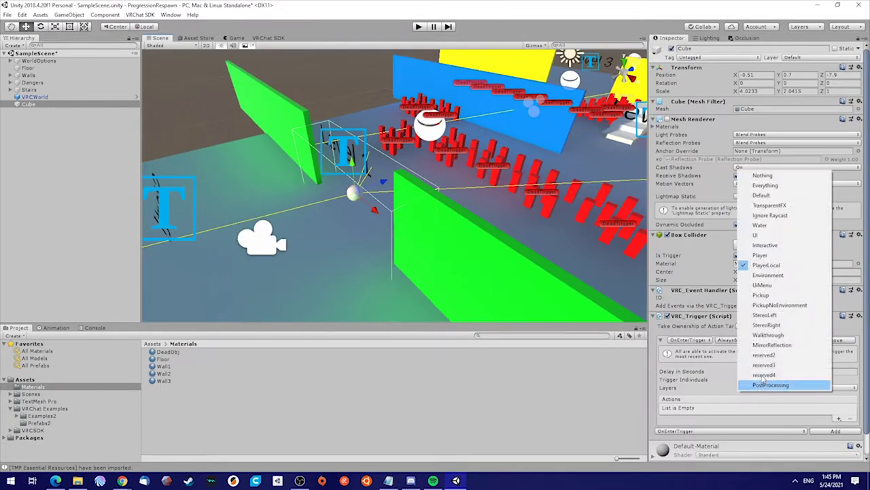
{"action": "left_click", "coordinate": [763, 267]}
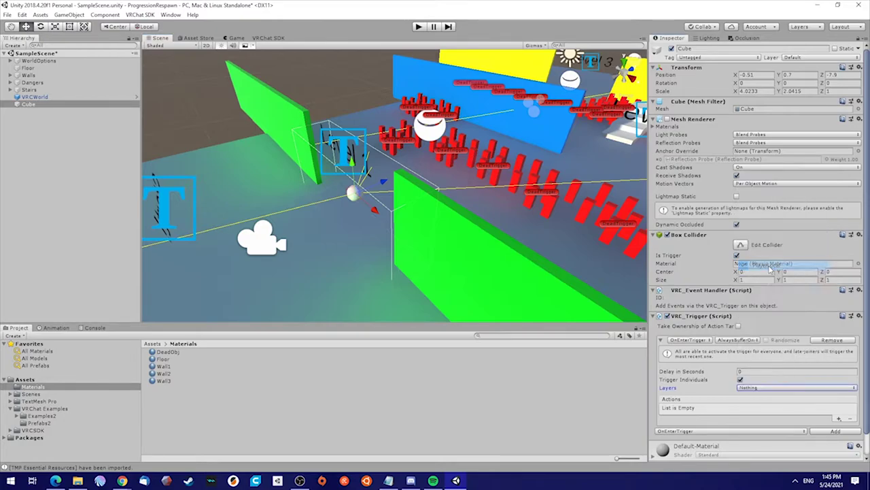
{"action": "left_click", "coordinate": [762, 389]}
{"action": "left_click", "coordinate": [771, 267]}
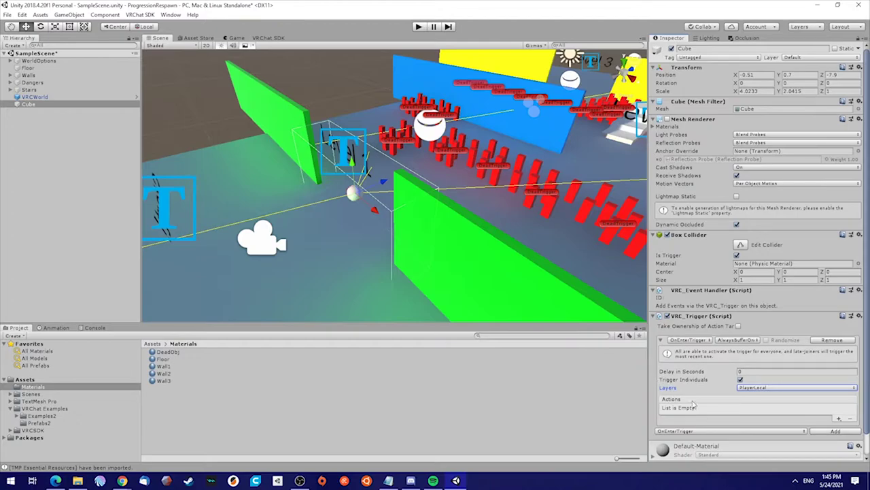
- Add an AnimationTrigger action to the OnEnterTrigger event and give it one empty receiver slot
{"action": "left_click", "coordinate": [837, 428]}
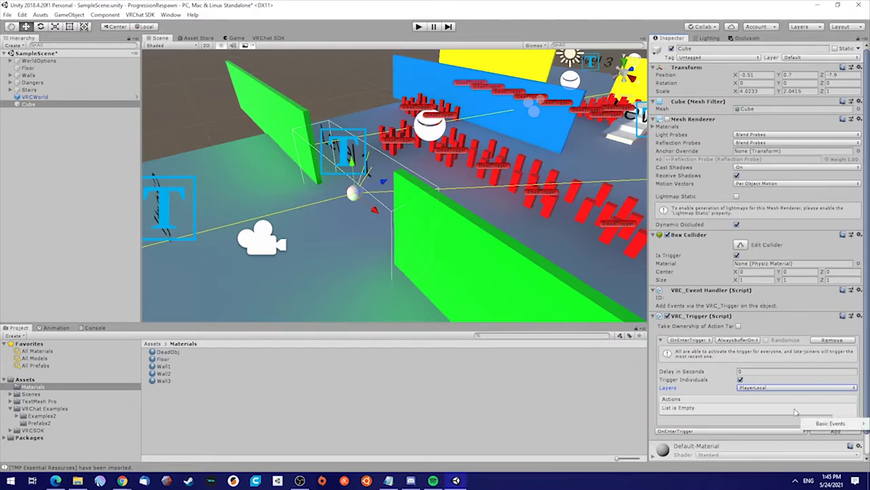
{"action": "mouse_move", "coordinate": [832, 427]}
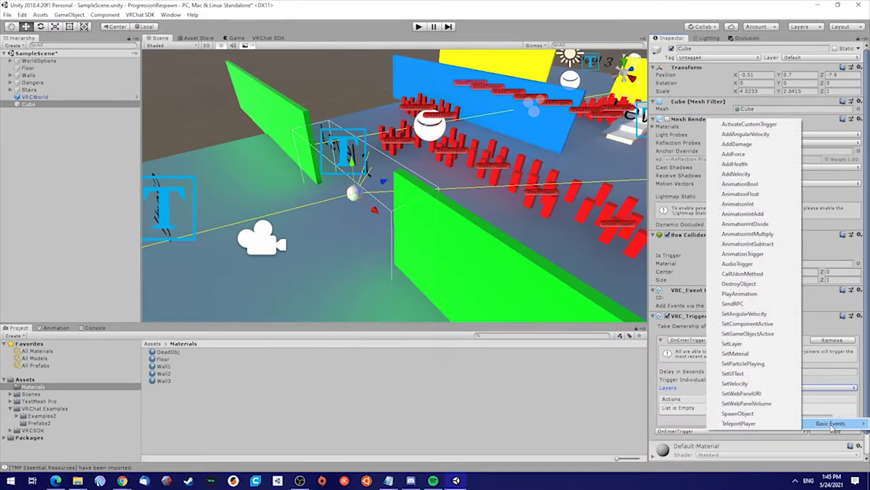
{"action": "left_click", "coordinate": [744, 253]}
{"action": "scroll", "coordinate": [694, 405], "scroll_direction": "down", "scroll_amount": 2}
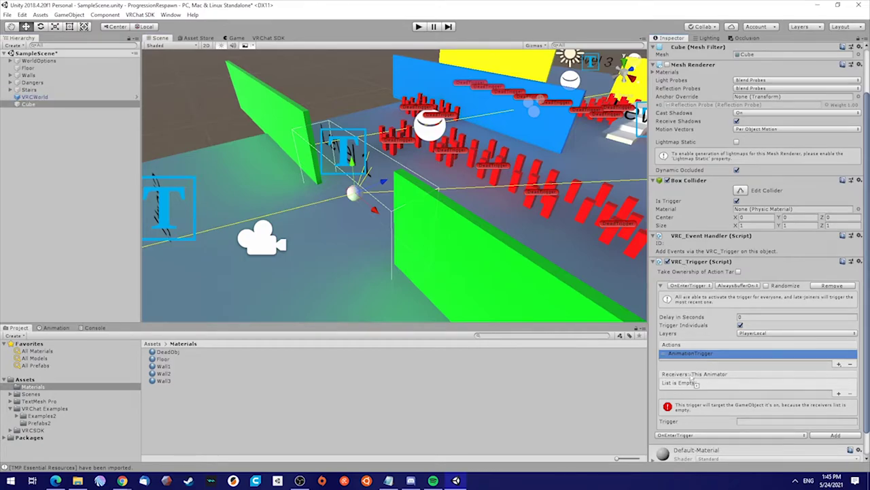
{"action": "left_click_drag", "start_coordinate": [674, 377], "coordinate": [674, 377]}
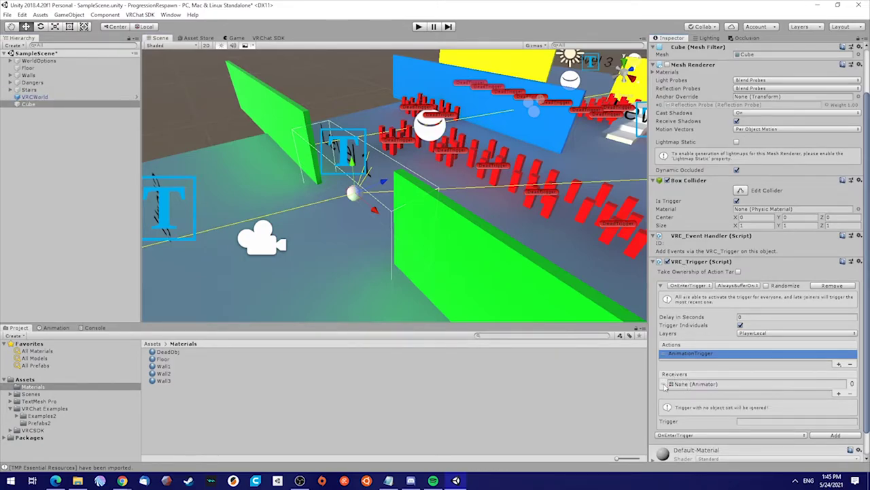
- Select the VRCWorld object and start creating an animation clip for it
{"action": "right_click_drag", "start_coordinate": [476, 192], "coordinate": [333, 239]}
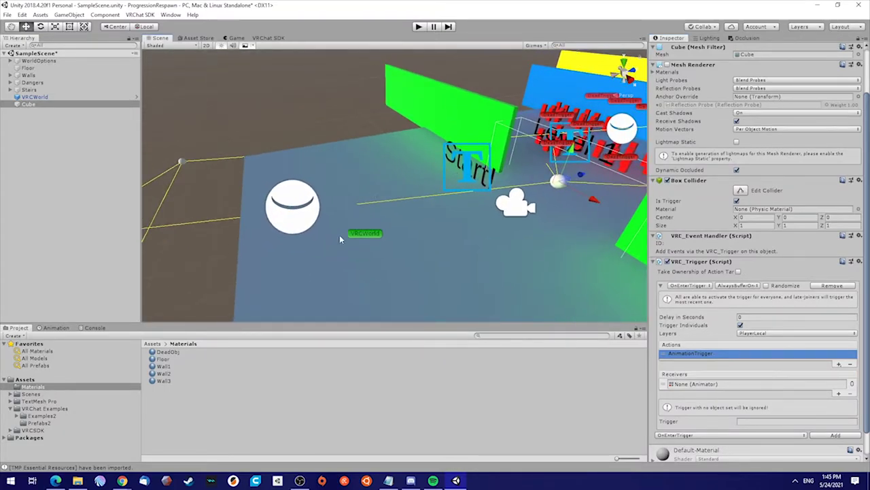
{"action": "left_click", "coordinate": [364, 234]}
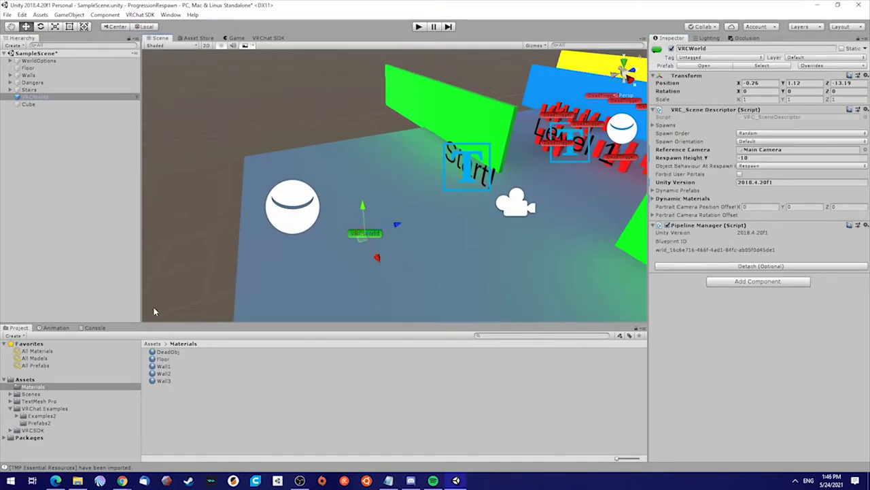
{"action": "left_click", "coordinate": [56, 328]}
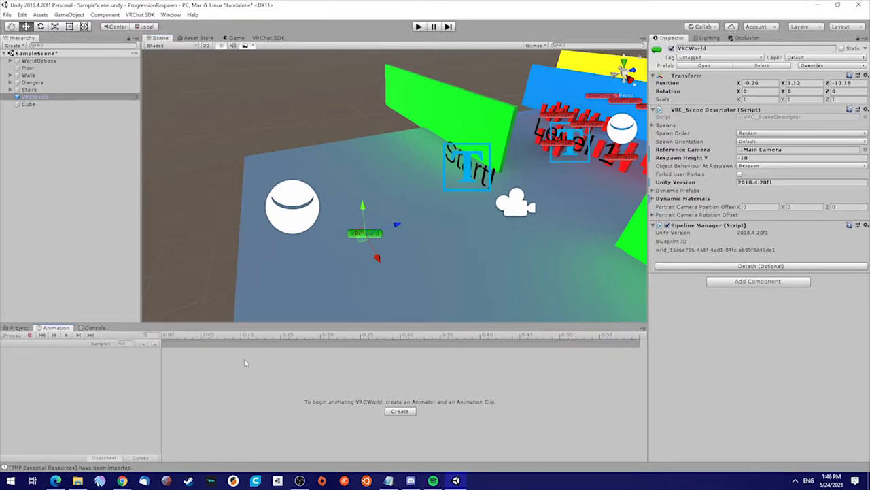
{"action": "left_click", "coordinate": [400, 412]}
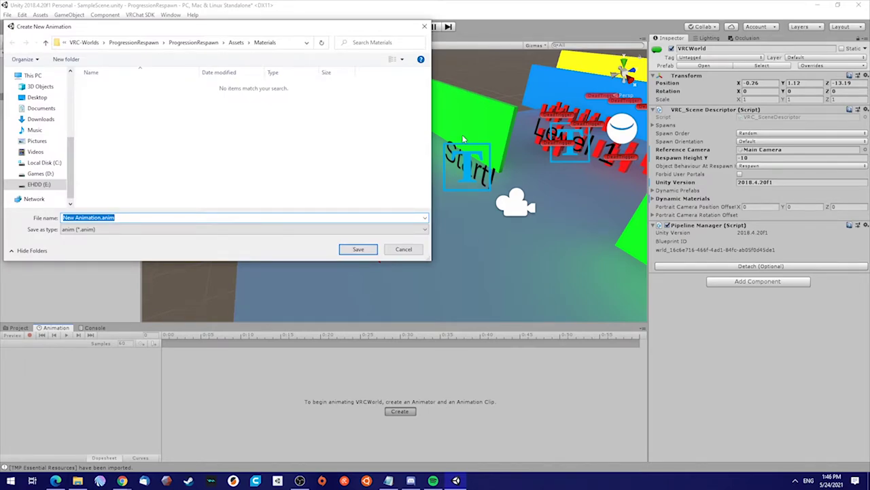
- Create a folder named Animations inside Assets and open it as the clip's save location
{"action": "left_click", "coordinate": [236, 42]}
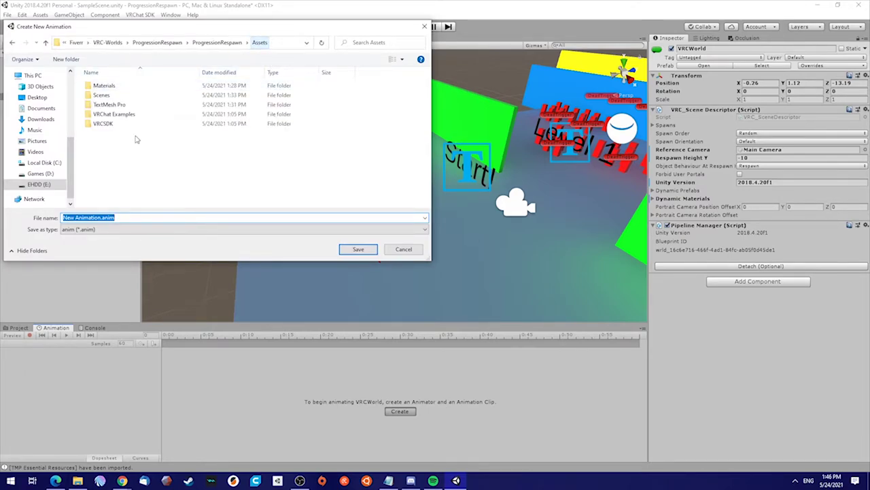
{"action": "left_click", "coordinate": [68, 59]}
{"action": "type", "text": "Ani"}
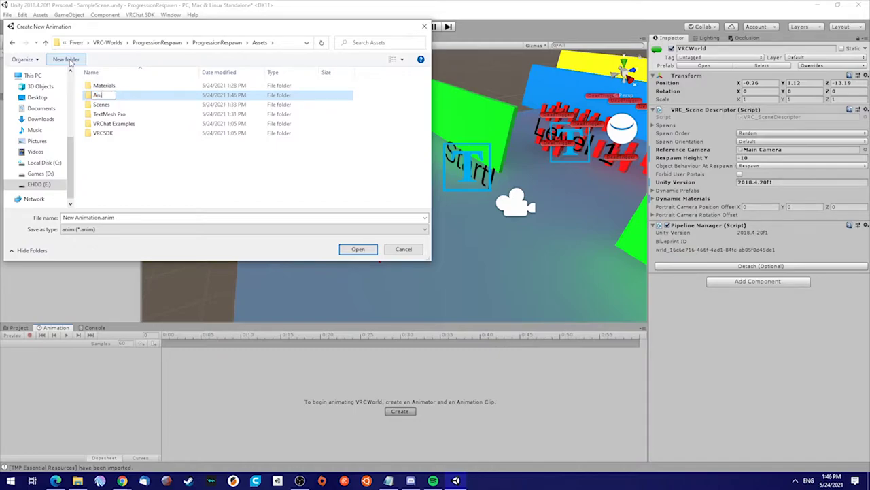
{"action": "type", "text": "mations"}
{"action": "key", "text": "Return"}
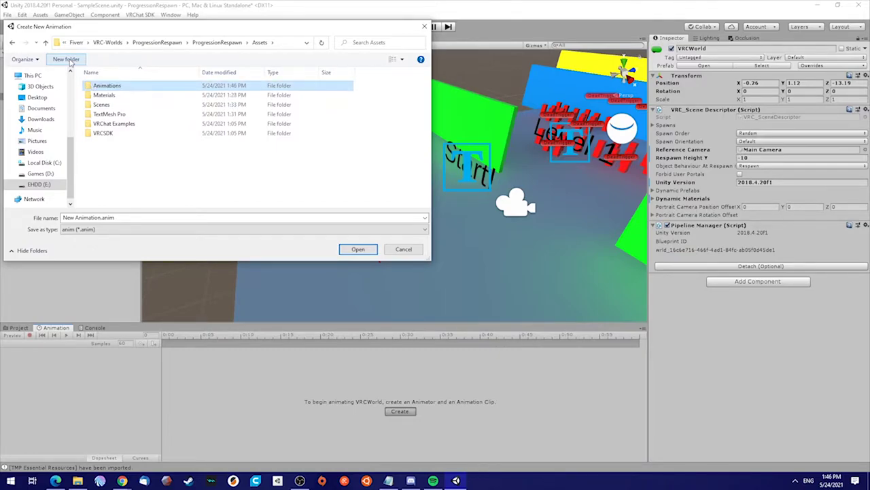
{"action": "double_click", "coordinate": [113, 86]}
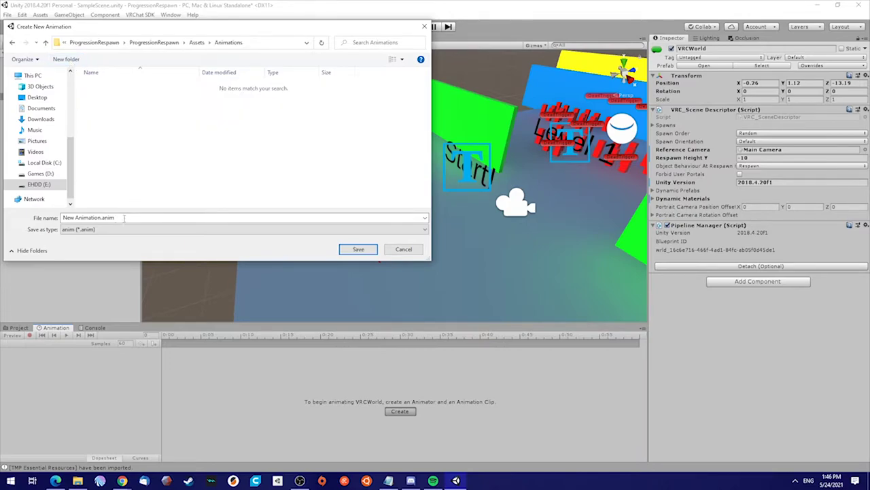
- Save the new animation clip in the Animations folder under the name Checkpoints
{"action": "left_click", "coordinate": [102, 217]}
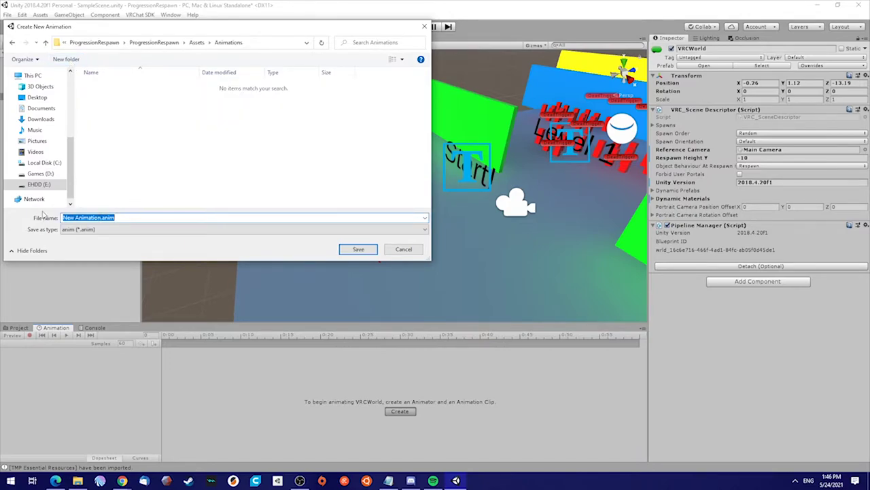
{"action": "type", "text": "Checkpoints"}
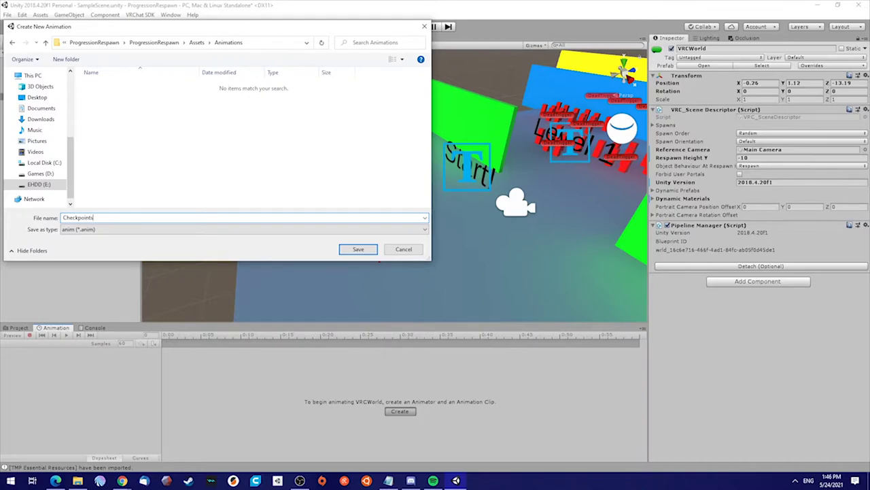
{"action": "key", "text": "Return"}
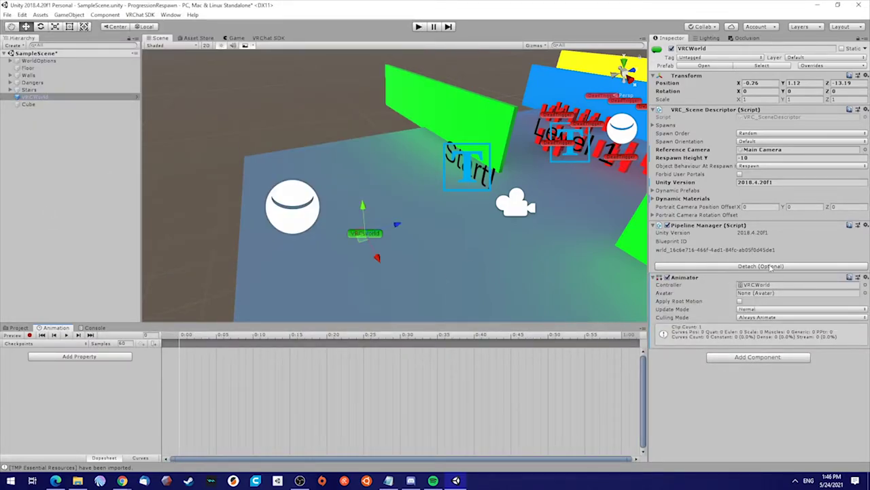
- Give the trigger cube a yellow label icon so it can be spotted in the scene
{"action": "key", "text": "d"}
{"action": "right_click_drag", "start_coordinate": [404, 231], "coordinate": [400, 228]}
{"action": "right_click_drag", "start_coordinate": [520, 164], "coordinate": [500, 164]}
{"action": "key", "text": "d"}
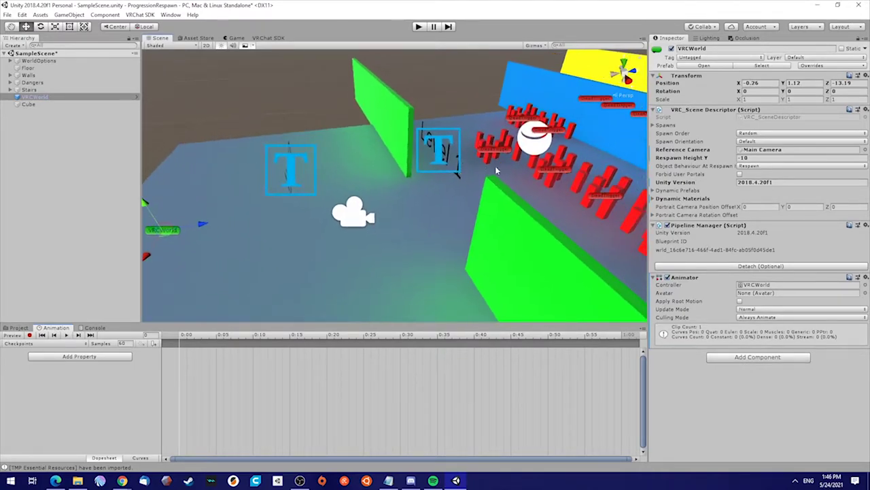
{"action": "left_click", "coordinate": [31, 105]}
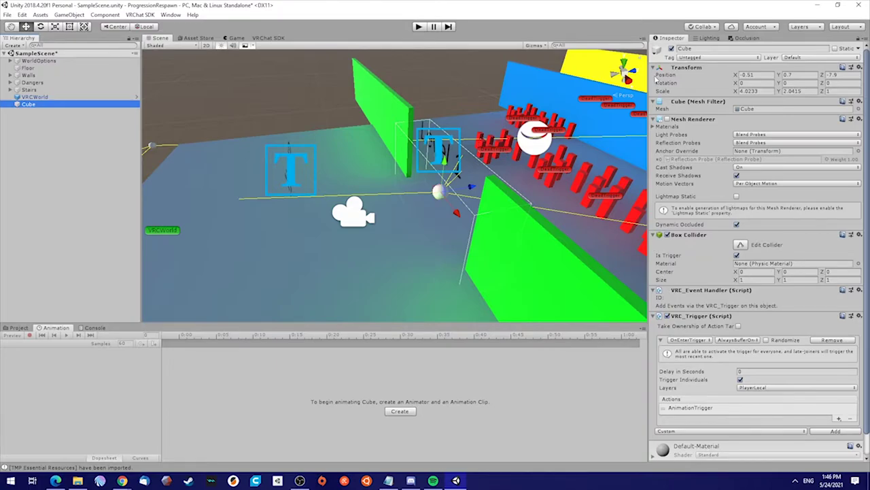
{"action": "left_click", "coordinate": [658, 50]}
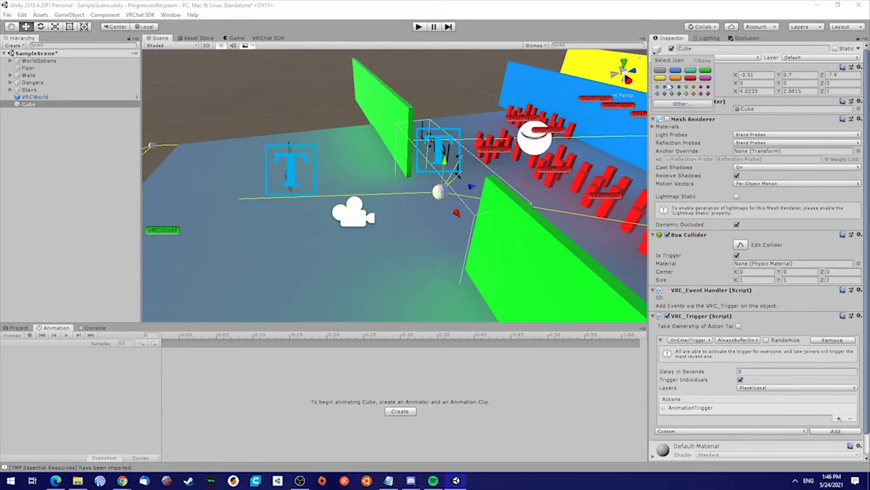
{"action": "left_click", "coordinate": [661, 78]}
{"action": "left_click", "coordinate": [442, 218]}
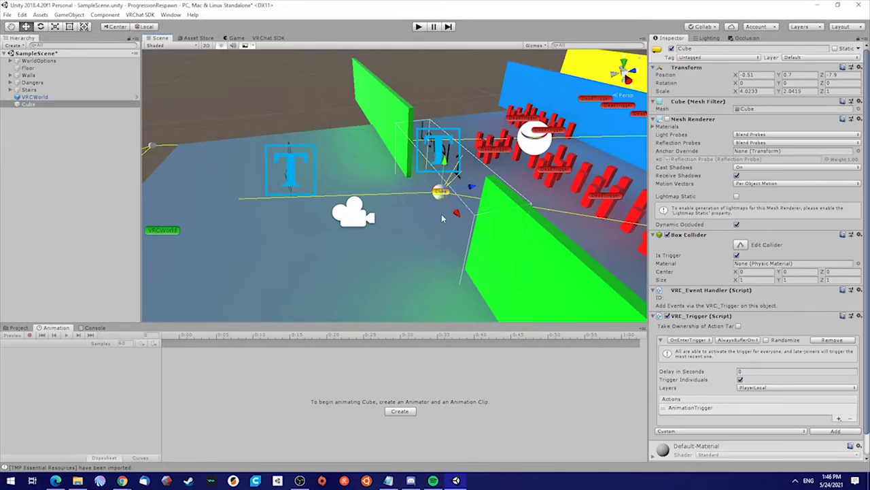
- Check that the invisible cube can be selected in the scene through its yellow label
{"action": "key", "text": "w"}
{"action": "right_click_drag", "start_coordinate": [421, 205], "coordinate": [290, 144]}
{"action": "key", "text": "s"}
{"action": "left_click", "coordinate": [314, 198]}
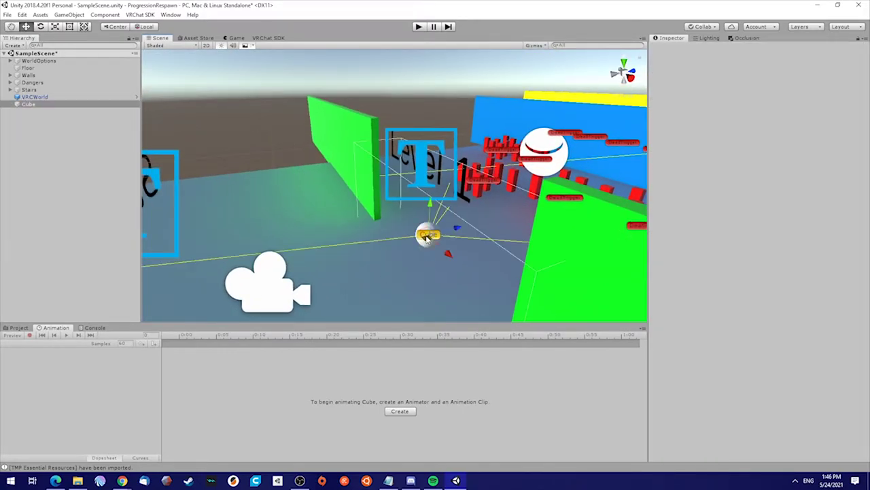
{"action": "left_click", "coordinate": [428, 236]}
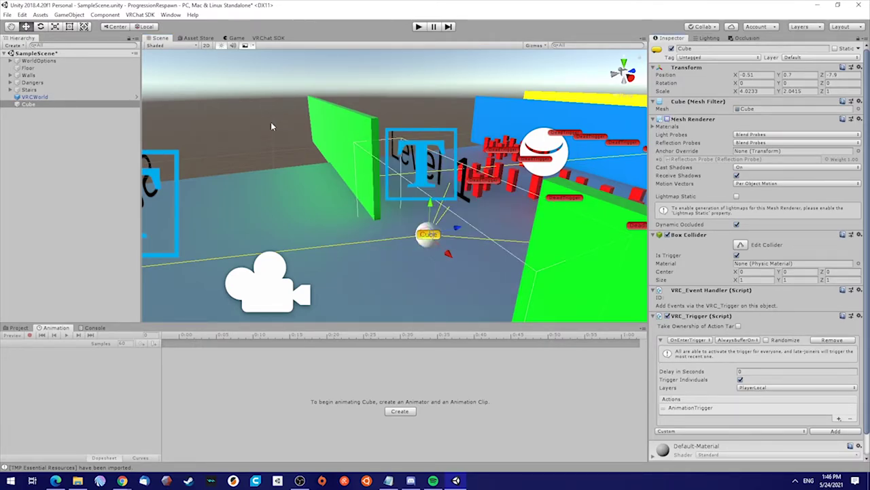
{"action": "left_click", "coordinate": [235, 134]}
{"action": "key", "text": "s"}
{"action": "right_click_drag", "start_coordinate": [272, 130], "coordinate": [292, 144]}
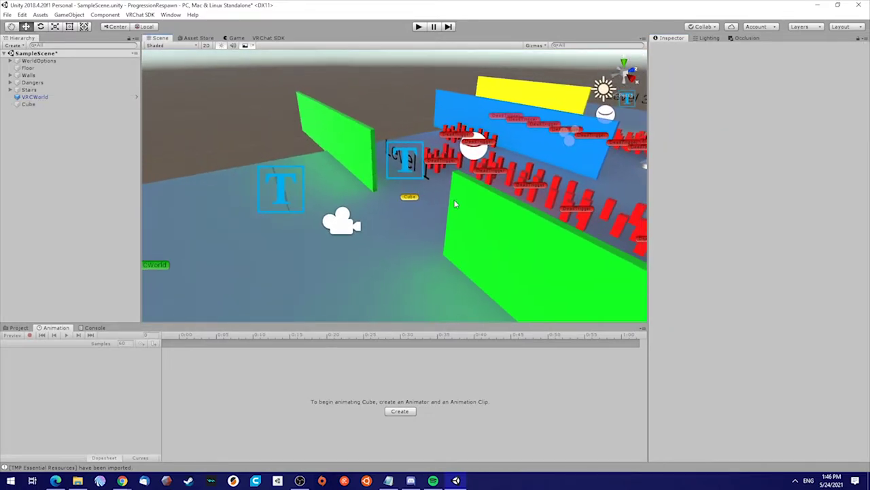
- Assign VRCWorld as the receiver of the cube's AnimationTrigger action and set its trigger name to Level1
{"action": "left_click", "coordinate": [410, 199]}
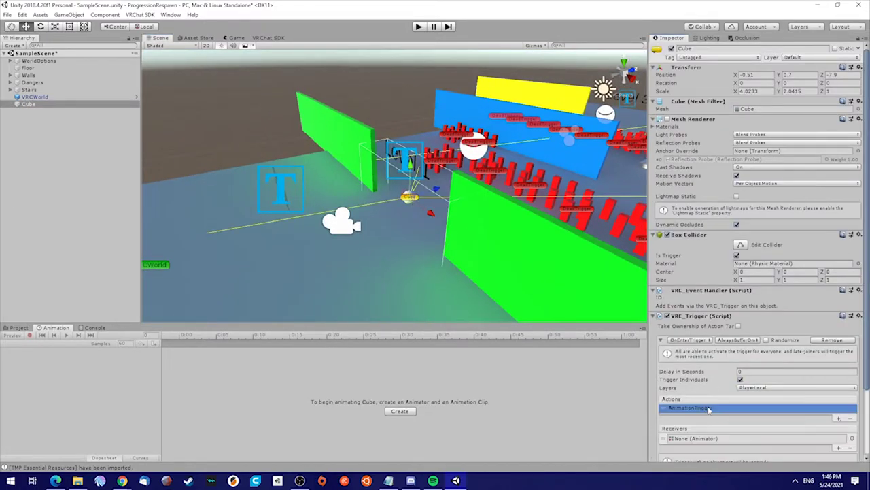
{"action": "scroll", "coordinate": [715, 401], "scroll_direction": "down", "scroll_amount": 2}
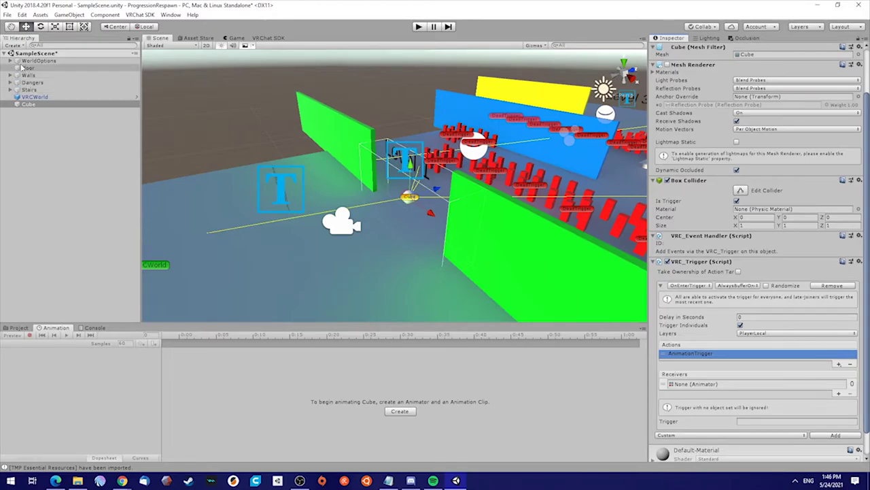
{"action": "left_click_drag", "start_coordinate": [32, 97], "coordinate": [694, 385]}
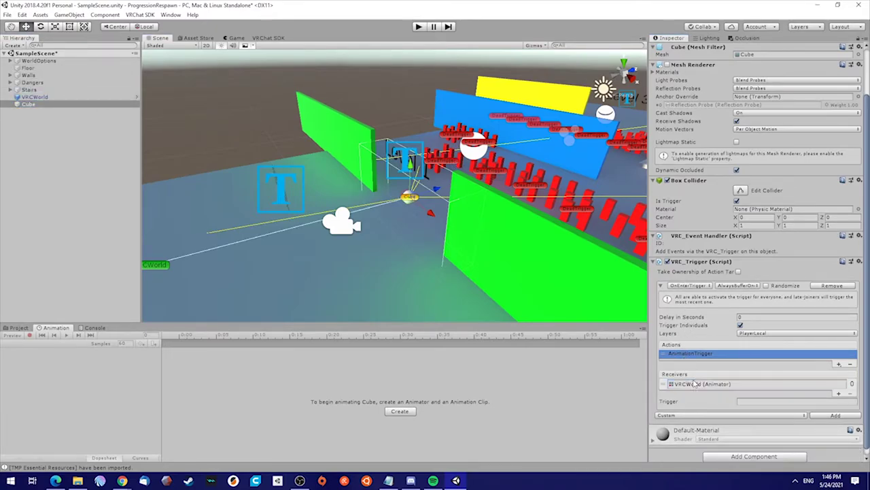
{"action": "left_click", "coordinate": [693, 385]}
{"action": "left_click", "coordinate": [757, 402]}
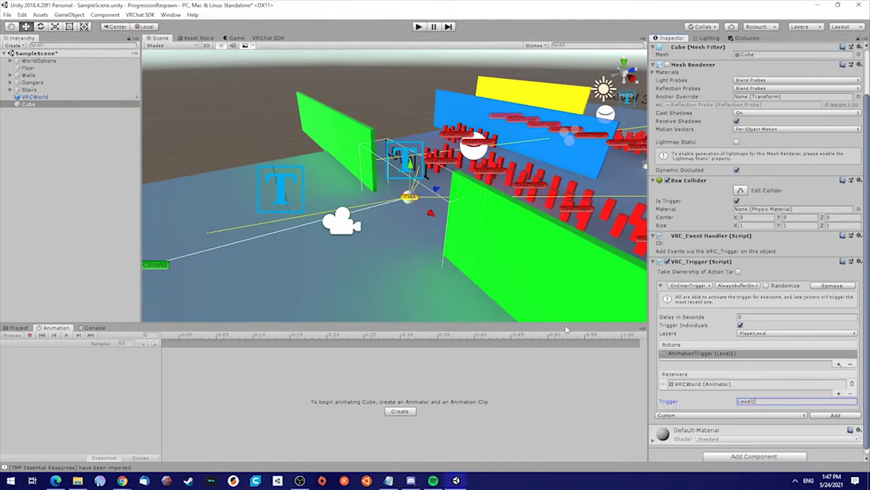
- Duplicate the trigger cube and move the copy into the gap between the blue walls at Level 2, about X 2.7, Z -0.67
{"action": "right_click_drag", "start_coordinate": [463, 217], "coordinate": [486, 215]}
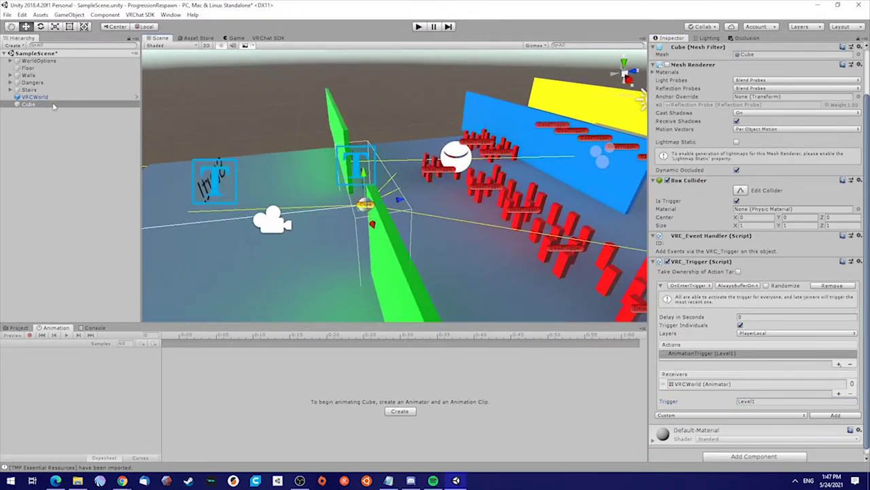
{"action": "left_click_drag", "start_coordinate": [468, 258], "coordinate": [480, 233], "text": "alt"}
{"action": "right_click_drag", "start_coordinate": [479, 233], "coordinate": [447, 232]}
{"action": "key", "text": "ctrl+d"}
{"action": "right_click_drag", "start_coordinate": [344, 218], "coordinate": [375, 220]}
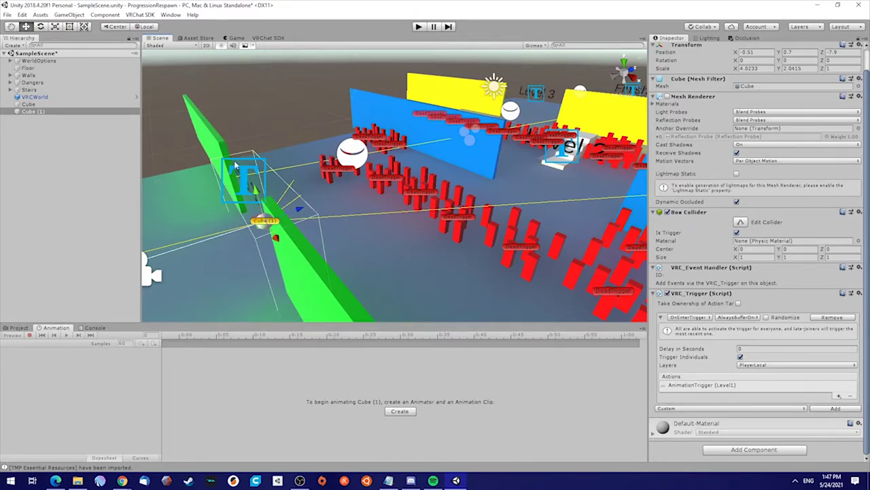
{"action": "left_click_drag", "start_coordinate": [259, 234], "coordinate": [557, 183]}
{"action": "key", "text": "d"}
{"action": "right_click_drag", "start_coordinate": [542, 202], "coordinate": [457, 211]}
{"action": "left_click_drag", "start_coordinate": [444, 220], "coordinate": [430, 220]}
- Change the trigger name in the copied cube's AnimationTrigger action to Level2
{"action": "left_click", "coordinate": [714, 393]}
{"action": "scroll", "coordinate": [714, 397], "scroll_direction": "down", "scroll_amount": 1}
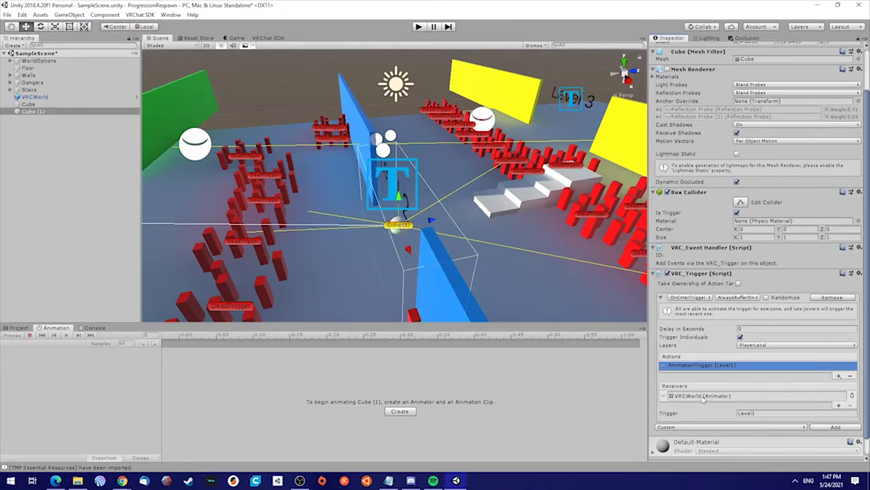
{"action": "left_click_drag", "start_coordinate": [752, 413], "coordinate": [763, 416]}
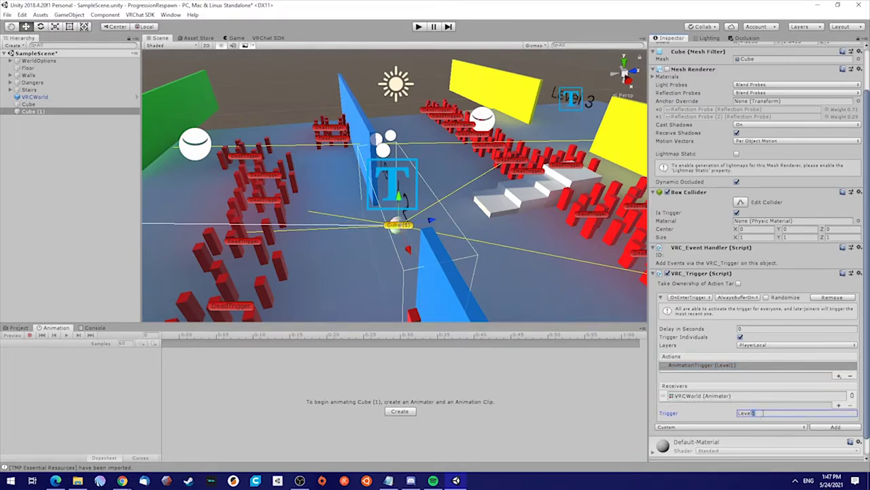
- Duplicate the Level 2 cube into the gap between the yellow walls, about X -2.1, Z 7.9, and set its animation trigger name to Level3
{"action": "left_click_drag", "start_coordinate": [487, 238], "coordinate": [438, 226], "text": "alt"}
{"action": "scroll", "coordinate": [438, 226], "scroll_direction": "down", "scroll_amount": 3}
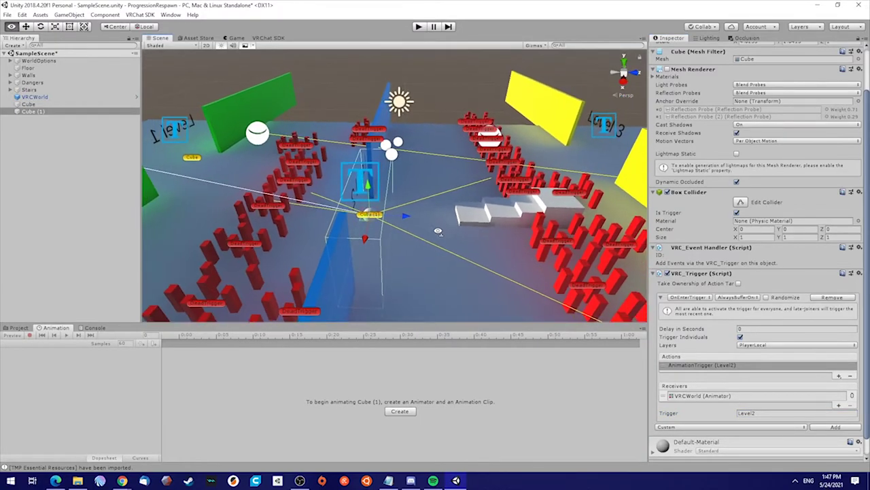
{"action": "key", "text": "ctrl+d"}
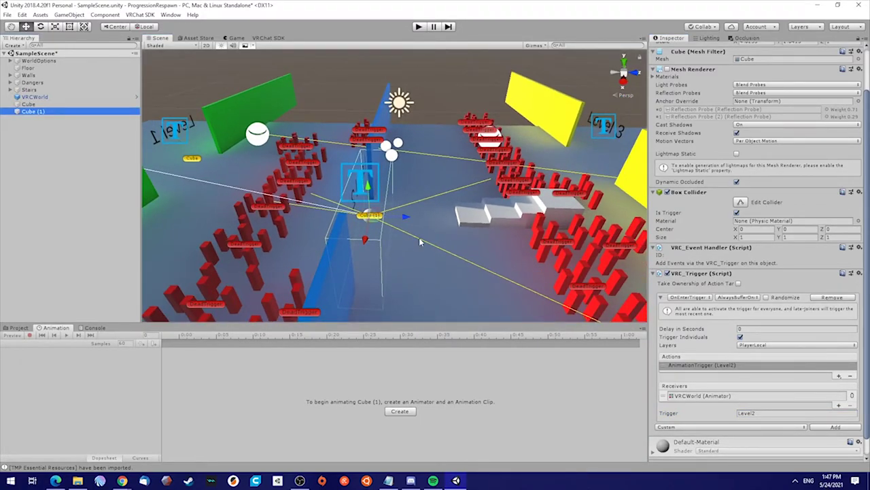
{"action": "left_click_drag", "start_coordinate": [384, 218], "coordinate": [611, 148]}
{"action": "key", "text": "w"}
{"action": "right_click_drag", "start_coordinate": [448, 211], "coordinate": [474, 233]}
{"action": "left_click_drag", "start_coordinate": [421, 179], "coordinate": [406, 200]}
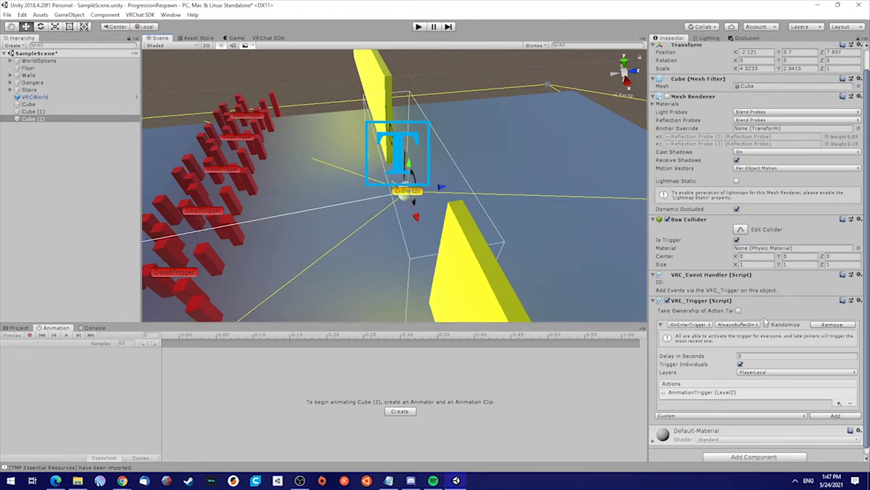
{"action": "left_click", "coordinate": [686, 393]}
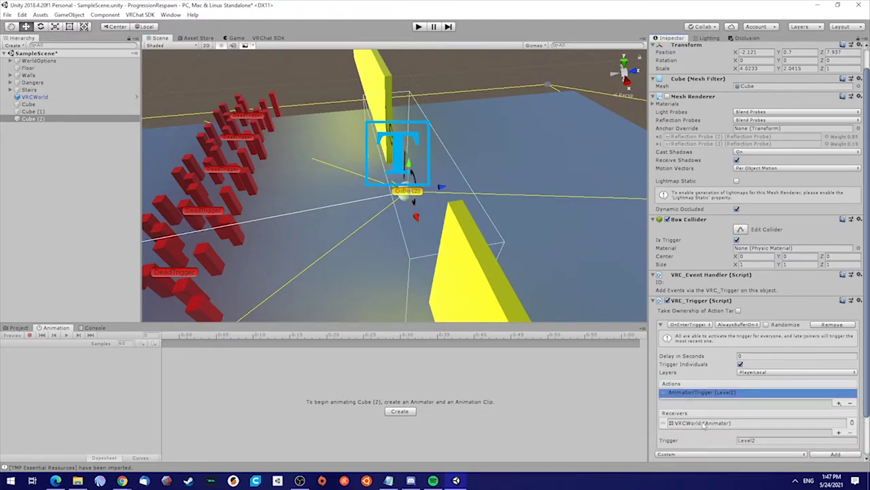
{"action": "left_click_drag", "start_coordinate": [753, 441], "coordinate": [761, 442]}
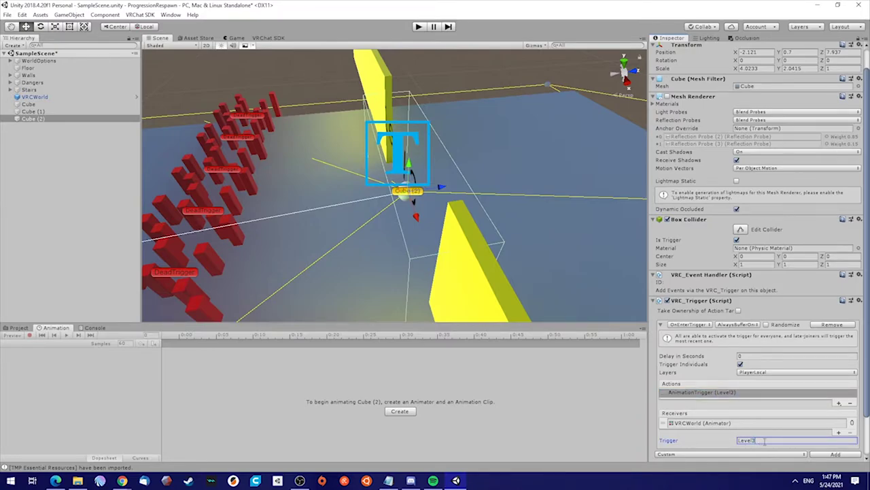
- Rename the cube between the green walls as Level1Trigger and copy that name for reuse
{"action": "key", "text": "a"}
{"action": "right_click_drag", "start_coordinate": [473, 77], "coordinate": [333, 171]}
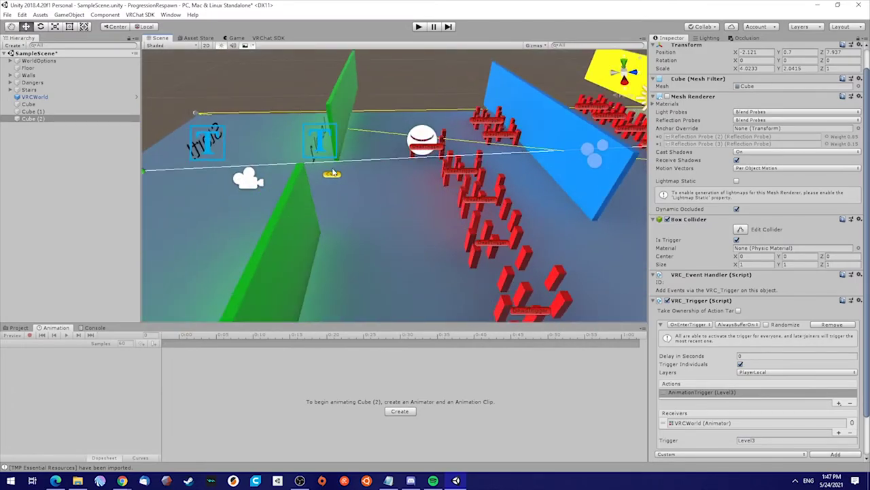
{"action": "left_click", "coordinate": [332, 177]}
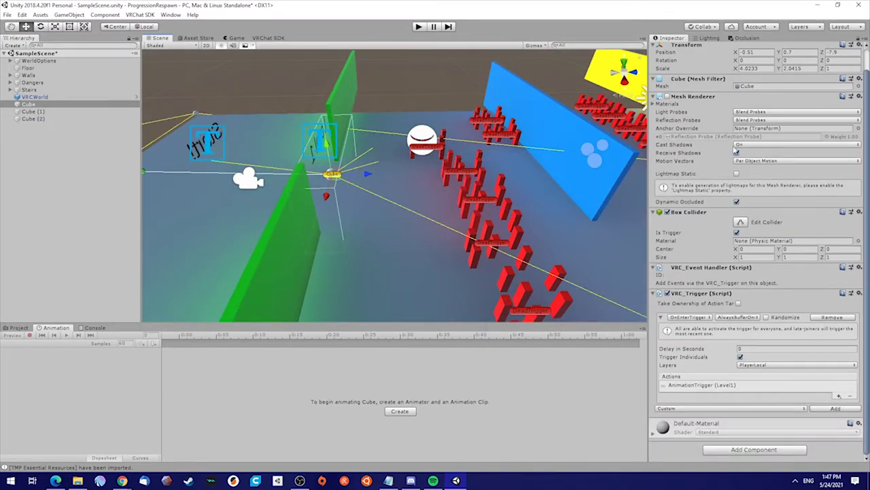
{"action": "scroll", "coordinate": [710, 119], "scroll_direction": "up", "scroll_amount": 2}
{"action": "left_click", "coordinate": [682, 49]}
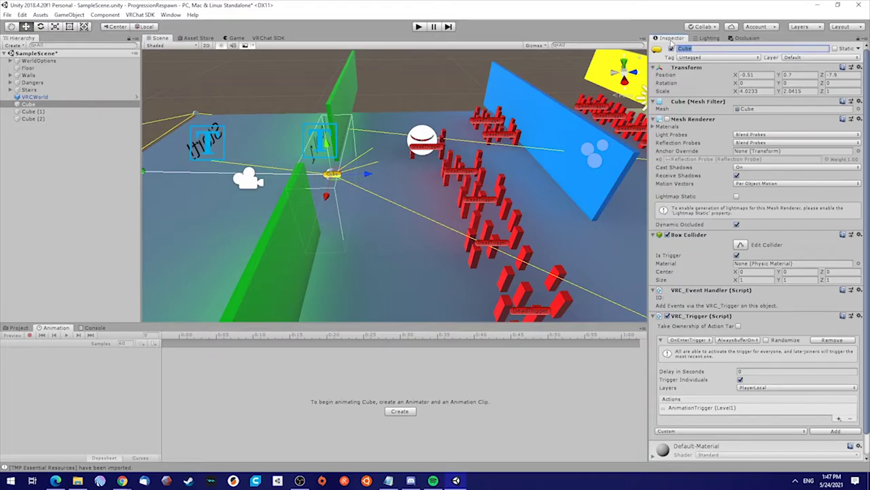
{"action": "type", "text": "Le"}
{"action": "key", "text": "ctrl+a"}
{"action": "key", "text": "ctrl+c"}
{"action": "key", "text": "Return"}
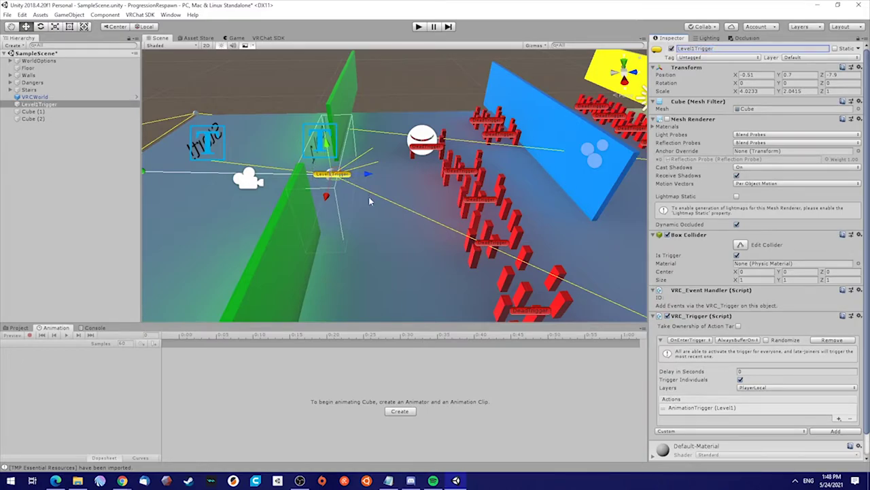
- Rename the cube between the blue walls as Level2Trigger, reusing the copied name
{"action": "right_click_drag", "start_coordinate": [370, 197], "coordinate": [489, 196]}
{"action": "left_click", "coordinate": [396, 195]}
{"action": "left_click", "coordinate": [720, 48]}
{"action": "key", "text": "ctrl+v"}
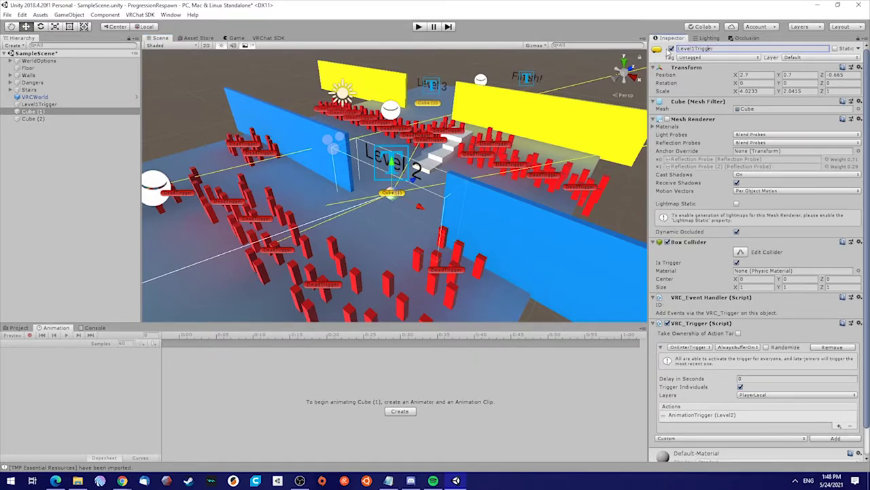
{"action": "key", "text": "Return"}
- Rename the cube between the yellow walls as Level3Trigger, reusing the copied name
{"action": "key", "text": "Down"}
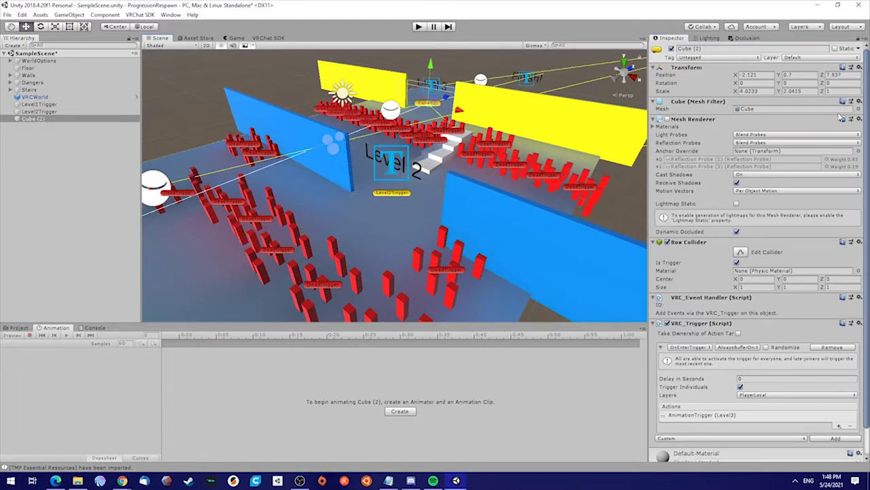
{"action": "left_click", "coordinate": [728, 49]}
{"action": "key", "text": "ctrl+v"}
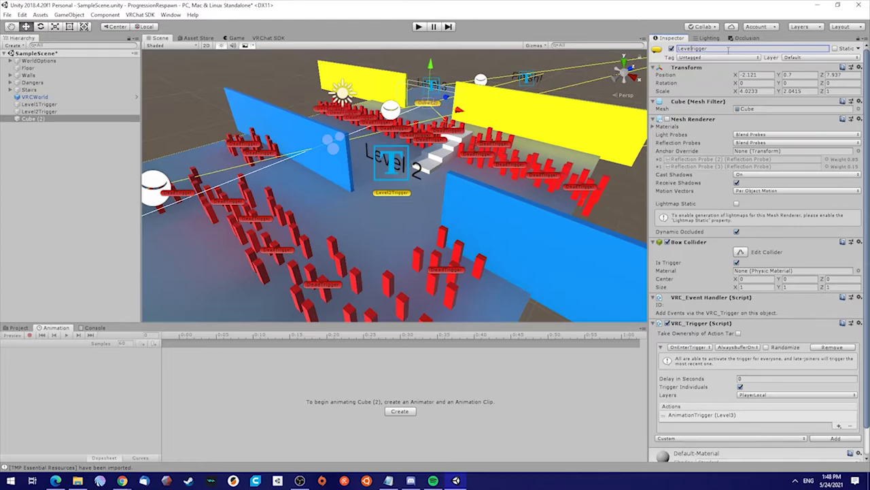
{"action": "key", "text": "Return"}
- Add VRCWorld's Transform Position as an animated property in the Checkpoints clip
{"action": "left_click", "coordinate": [302, 67]}
{"action": "mouse_move", "coordinate": [476, 126]}
{"action": "right_mouse_down"}
{"action": "mouse_move", "coordinate": [391, 128]}
{"action": "mouse_move", "coordinate": [490, 127]}
{"action": "right_mouse_up"}
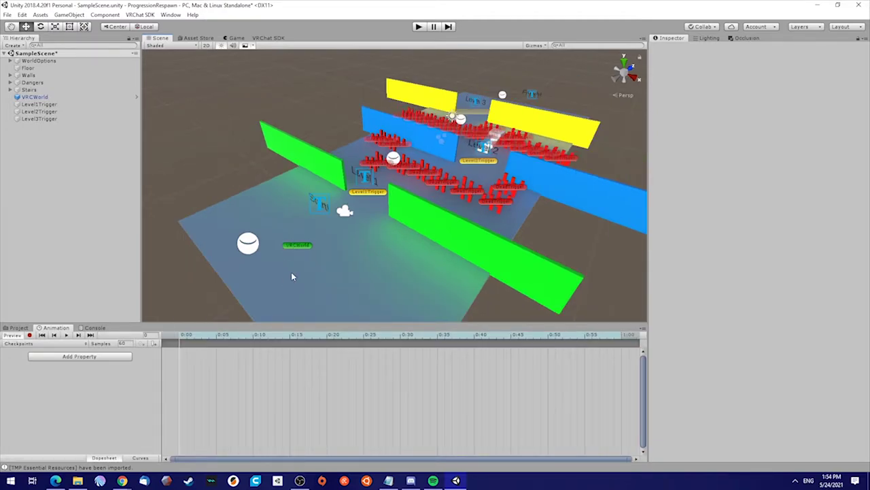
{"action": "right_click_drag", "start_coordinate": [292, 276], "coordinate": [364, 243]}
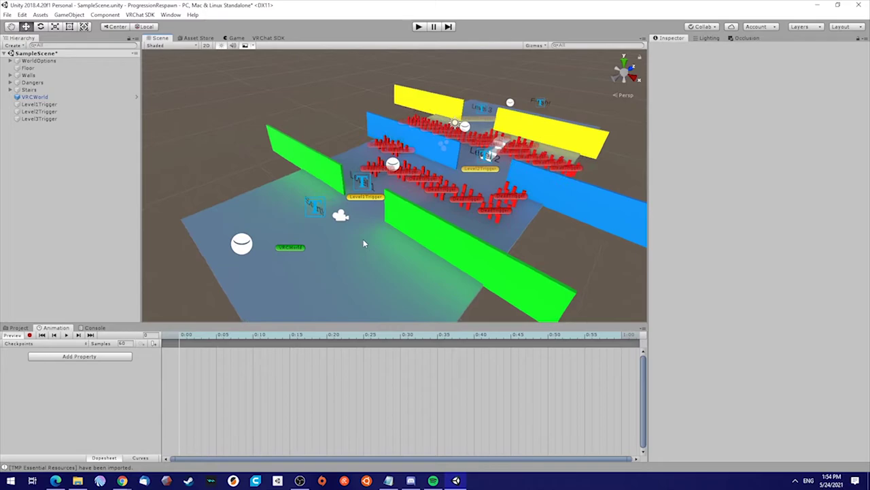
{"action": "left_click", "coordinate": [291, 249]}
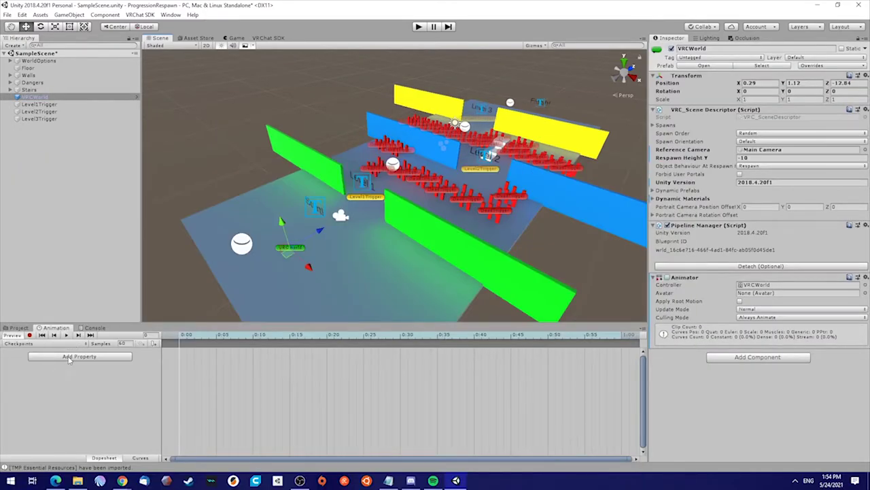
{"action": "left_click", "coordinate": [80, 357]}
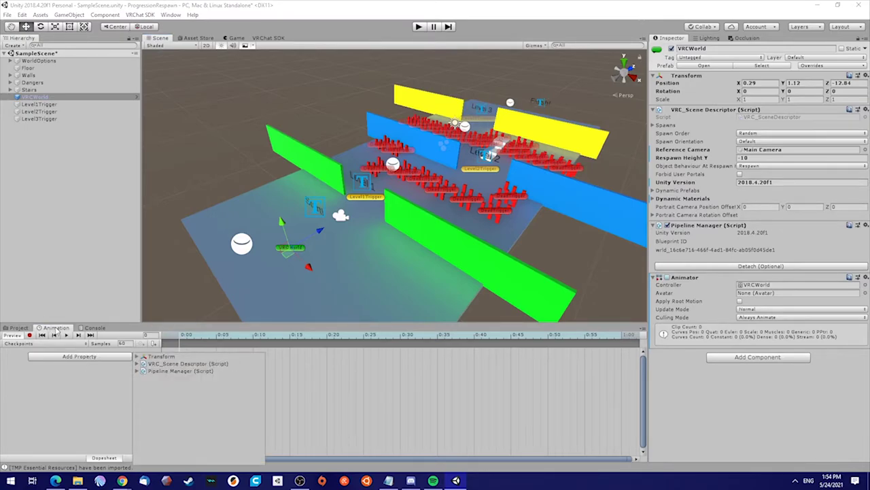
{"action": "left_click", "coordinate": [137, 356]}
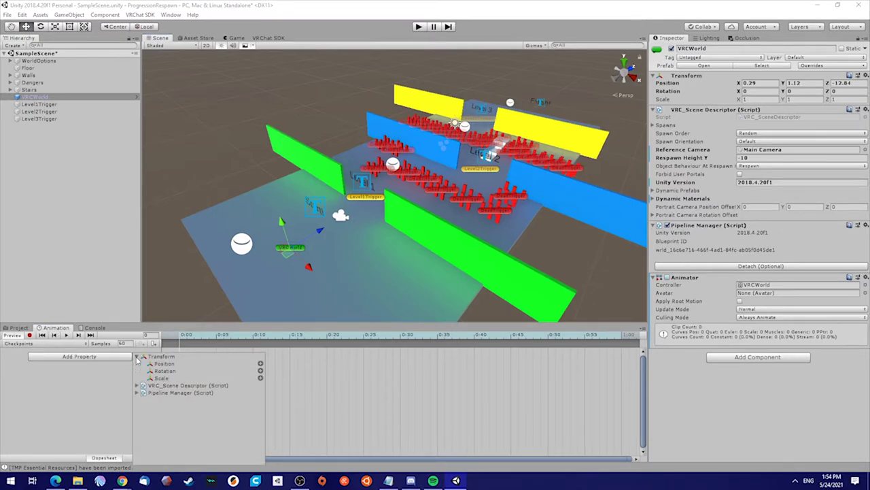
{"action": "left_click", "coordinate": [260, 364]}
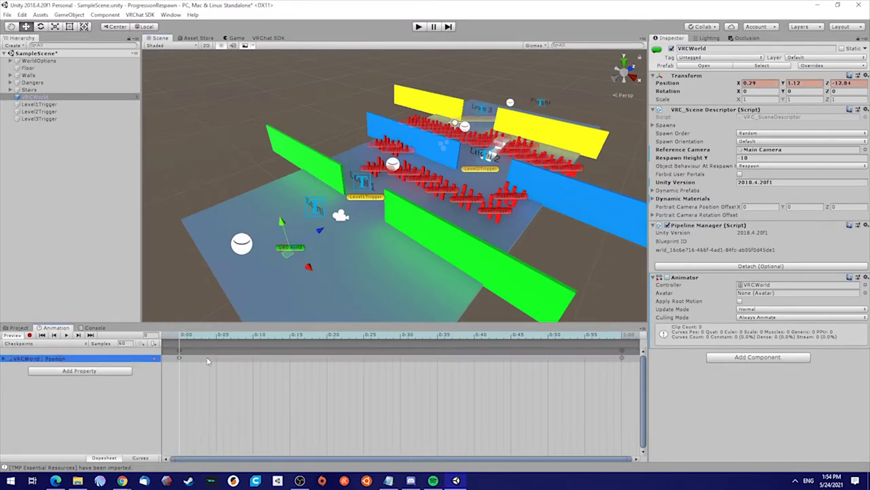
- Record VRCWorld at about X 0.33, Z -13.3 in the Checkpoints clip with position keys only at frames 0 and 1, and play it
{"action": "left_click", "coordinate": [29, 334]}
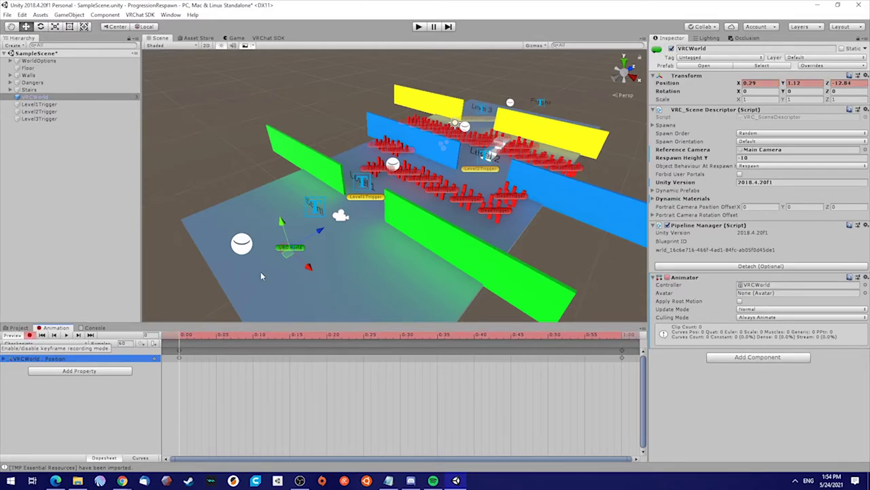
{"action": "left_click_drag", "start_coordinate": [290, 257], "coordinate": [274, 267]}
{"action": "mouse_move", "coordinate": [183, 337]}
{"action": "left_mouse_down"}
{"action": "mouse_move", "coordinate": [621, 337]}
{"action": "mouse_move", "coordinate": [612, 354]}
{"action": "mouse_move", "coordinate": [179, 351]}
{"action": "left_mouse_up"}
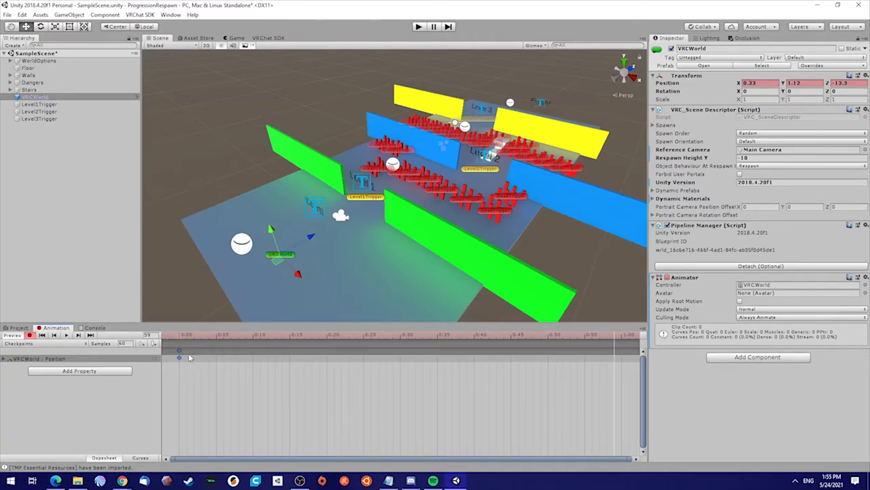
{"action": "left_click", "coordinate": [189, 336]}
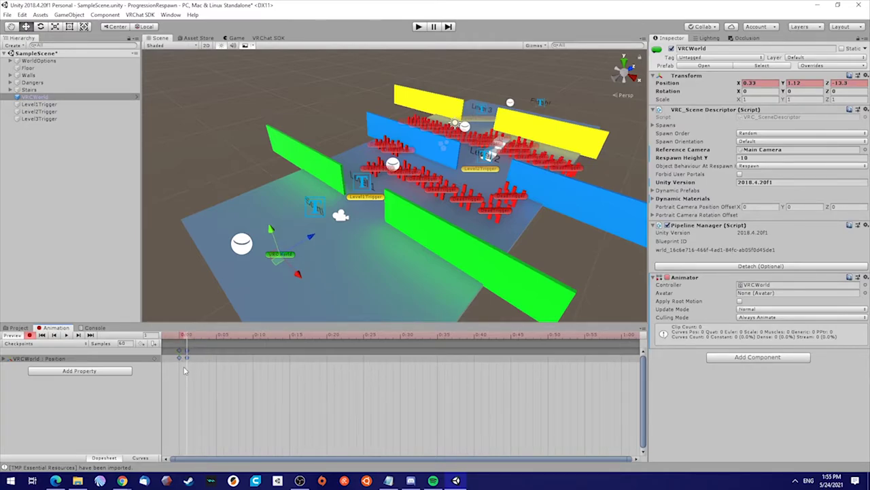
{"action": "left_click_drag", "start_coordinate": [186, 338], "coordinate": [186, 333]}
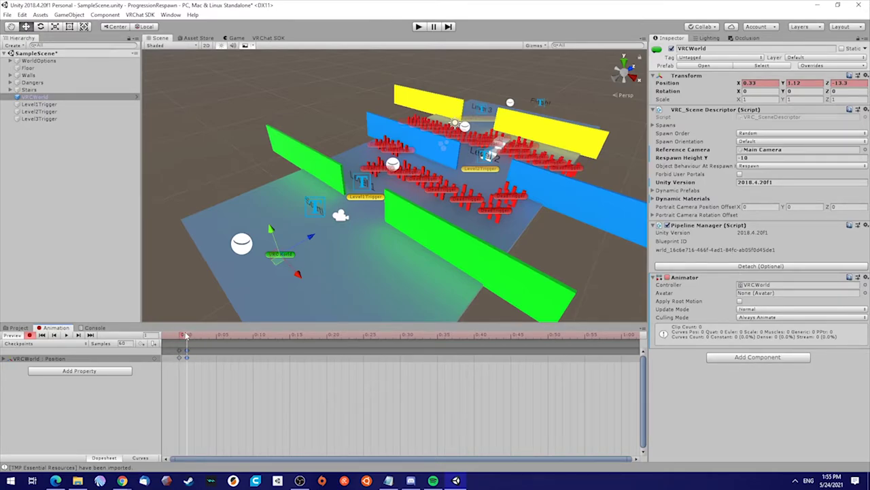
{"action": "left_click", "coordinate": [30, 335]}
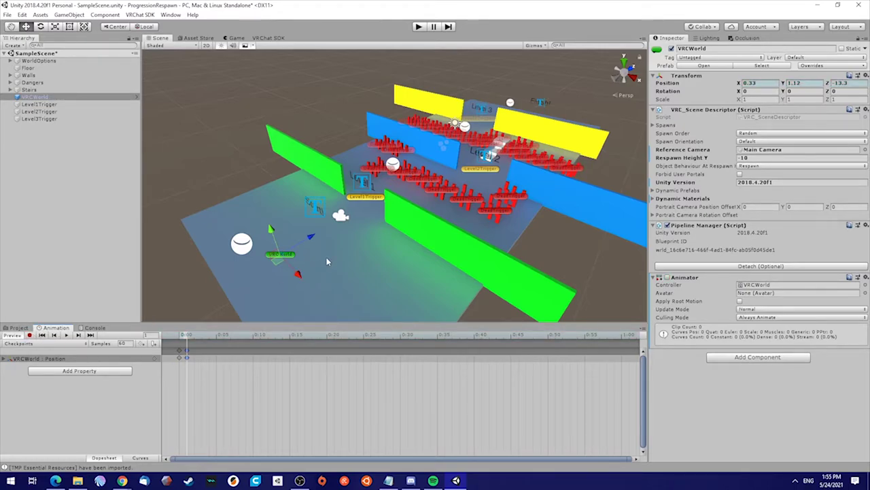
{"action": "left_click", "coordinate": [66, 335]}
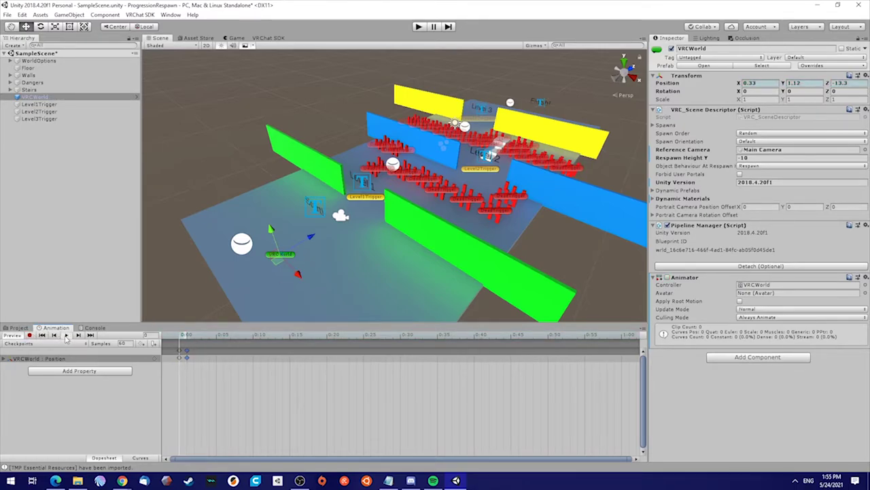
- Create a new animation clip named Level1 in the Animations folder
{"action": "right_click_drag", "start_coordinate": [423, 233], "coordinate": [367, 238]}
{"action": "left_click", "coordinate": [31, 345]}
{"action": "left_click", "coordinate": [35, 367]}
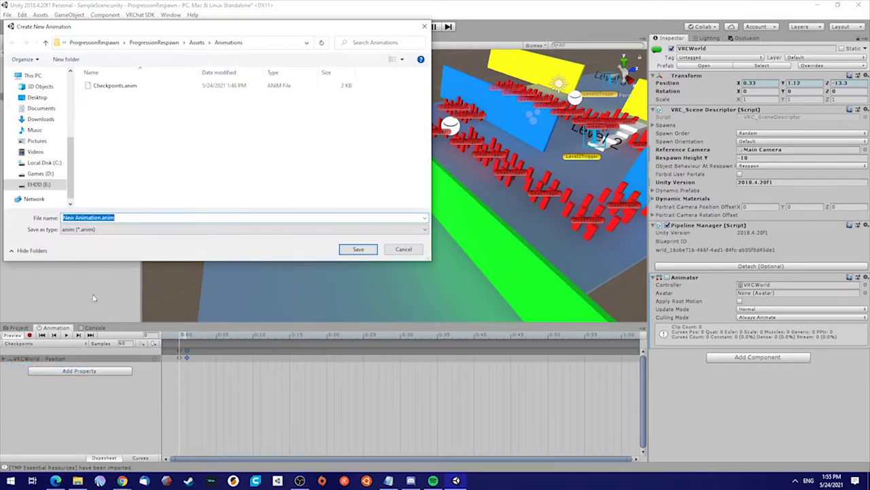
{"action": "type", "text": "Level1"}
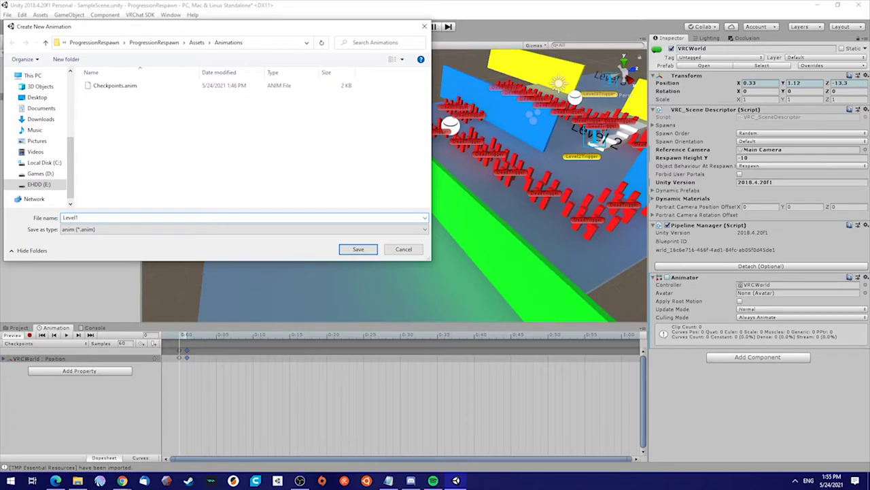
{"action": "key", "text": "Return"}
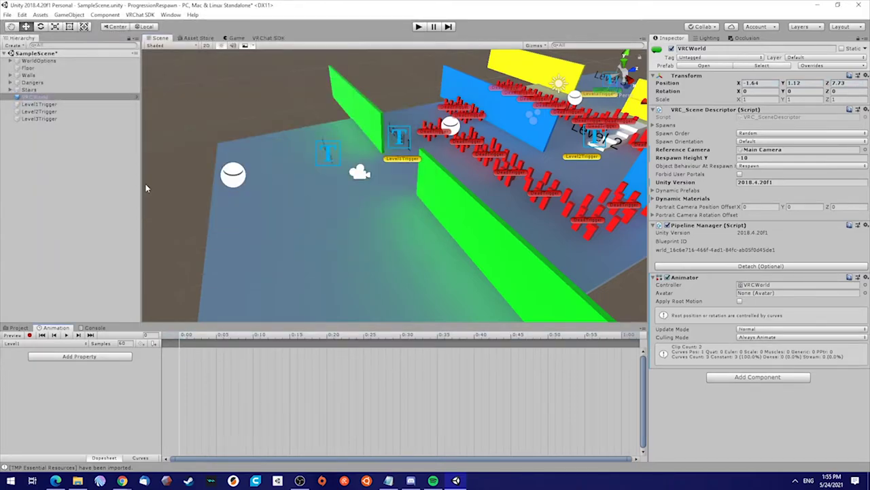
- Add VRCWorld's Position property to the Level1 clip and delete its end keyframe at 1:00
{"action": "left_click", "coordinate": [73, 357]}
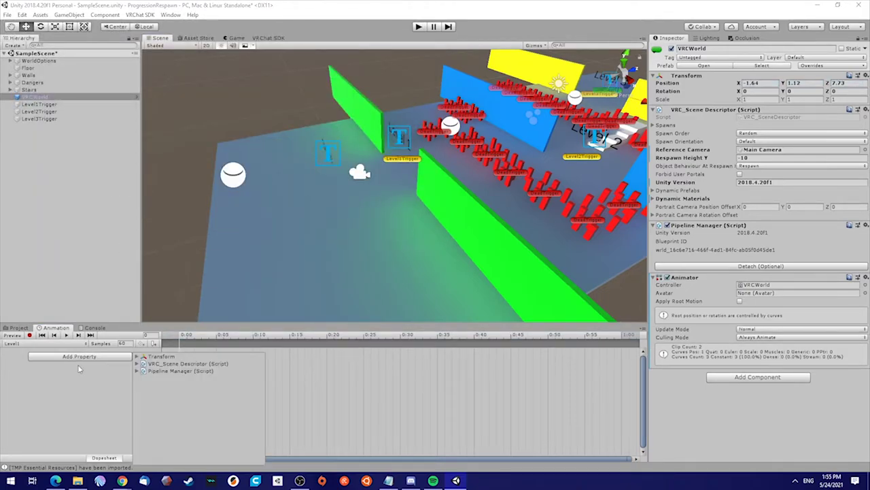
{"action": "left_click", "coordinate": [138, 357]}
{"action": "left_click", "coordinate": [260, 365]}
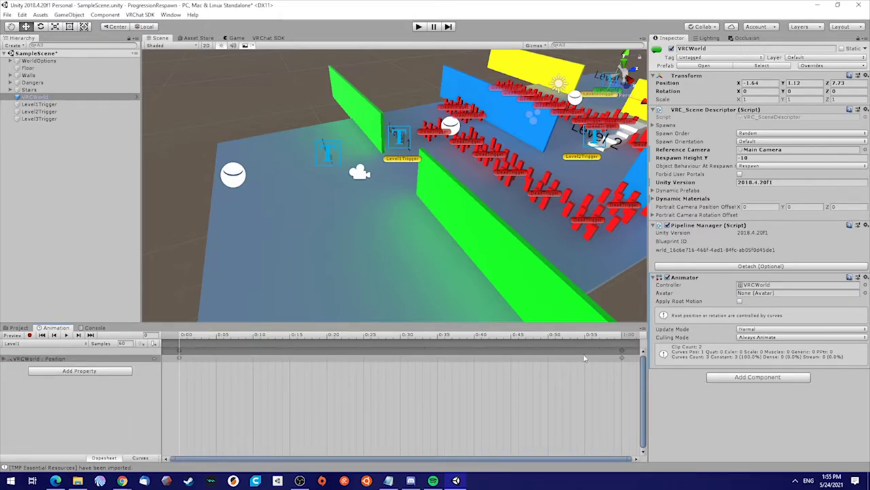
{"action": "key", "text": "Delete"}
{"action": "left_click", "coordinate": [180, 354]}
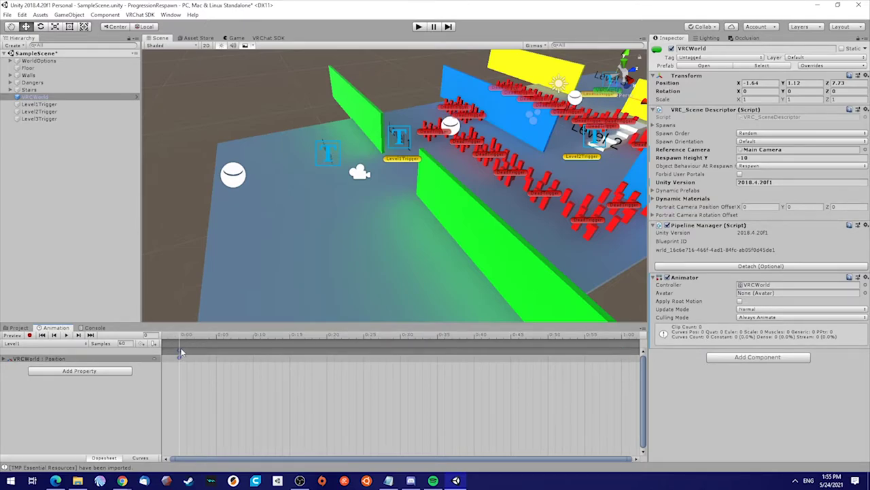
- Record VRCWorld's position at the Level 1 trigger between the green walls, about X -0.19, Z -8.15, at frame 0
{"action": "left_click", "coordinate": [29, 336]}
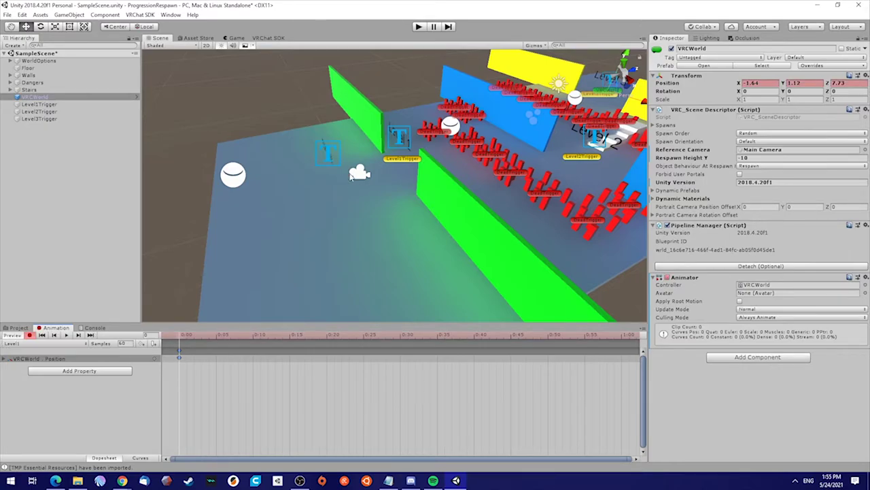
{"action": "right_click_drag", "start_coordinate": [404, 167], "coordinate": [479, 151]}
{"action": "left_click_drag", "start_coordinate": [496, 114], "coordinate": [470, 199]}
{"action": "right_click_drag", "start_coordinate": [470, 199], "coordinate": [469, 202]}
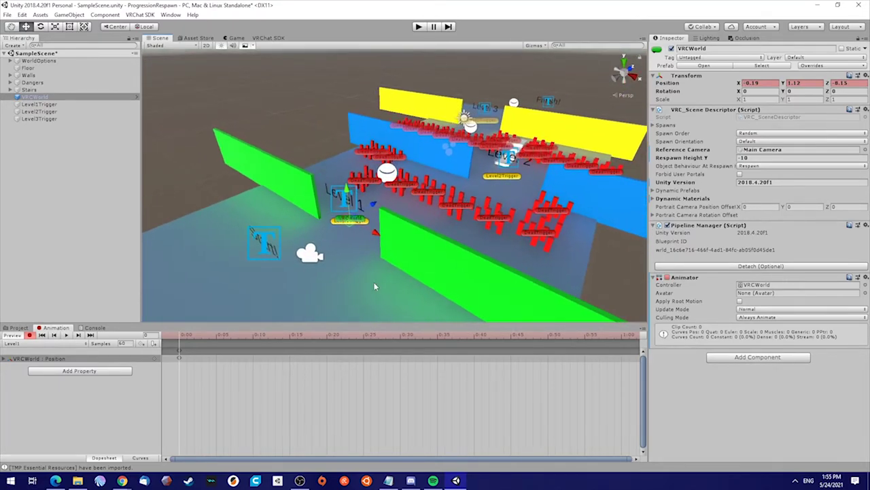
{"action": "left_click", "coordinate": [30, 336]}
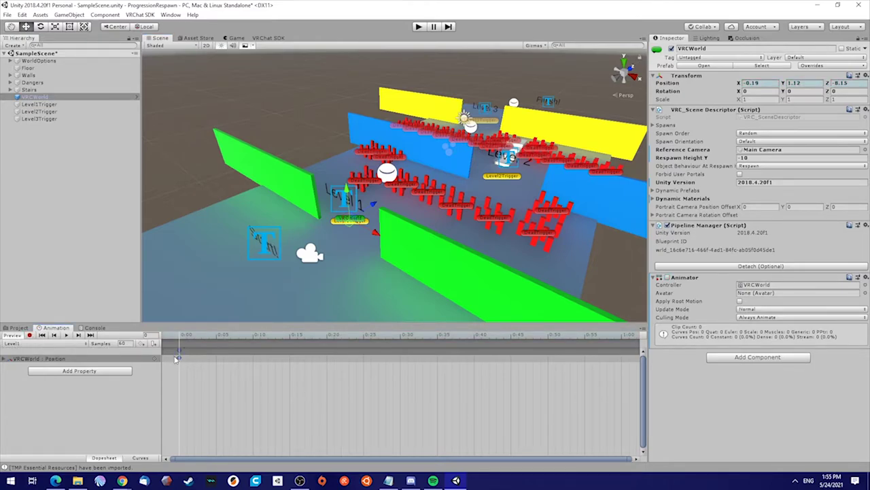
- Copy the Level1 clip's position keyframe to frame 1 and play the clip
{"action": "left_click", "coordinate": [187, 337]}
{"action": "left_click", "coordinate": [54, 335]}
{"action": "left_click", "coordinate": [188, 338]}
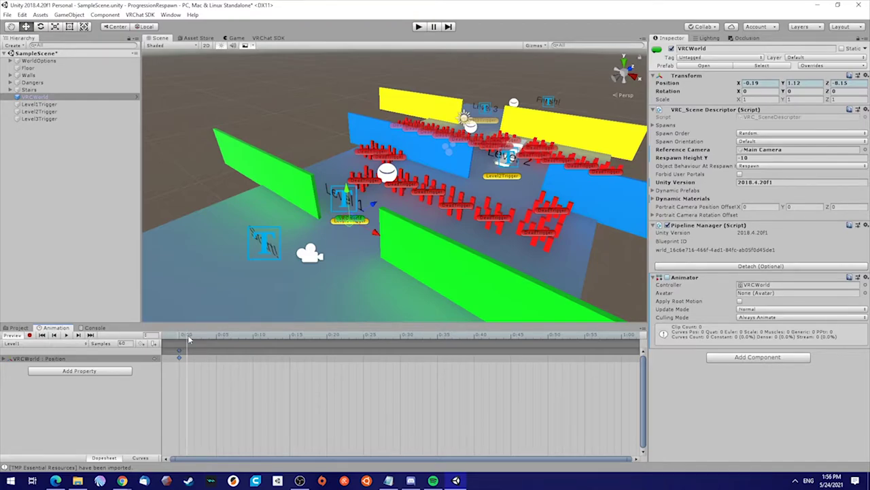
{"action": "key", "text": "ctrl+v"}
{"action": "left_click", "coordinate": [66, 334]}
- Play the Checkpoints clip to check VRCWorld's starting position, and return to the Level1 clip
{"action": "left_click", "coordinate": [14, 343]}
{"action": "left_click", "coordinate": [34, 358]}
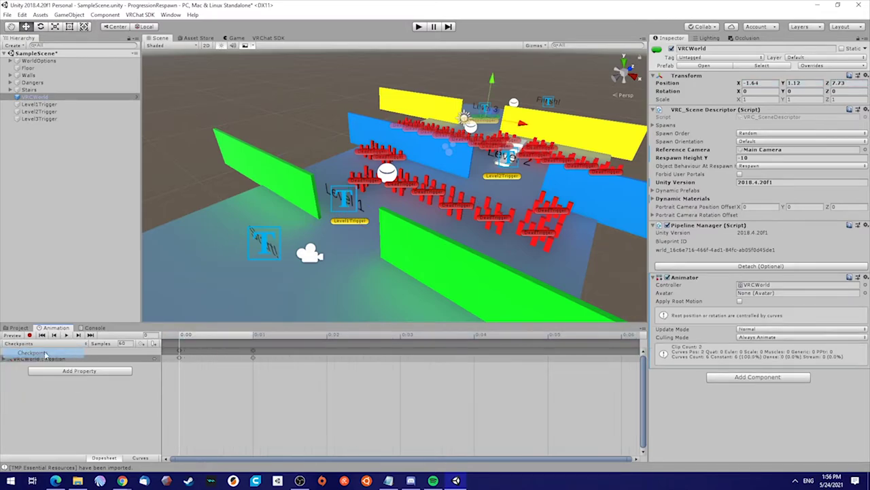
{"action": "left_click", "coordinate": [67, 336]}
{"action": "right_click_drag", "start_coordinate": [452, 138], "coordinate": [370, 212]}
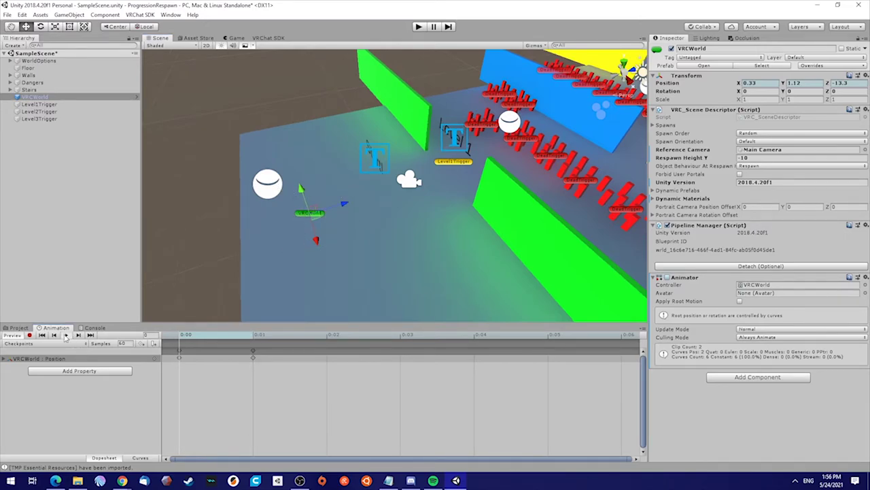
{"action": "middle_click_drag", "start_coordinate": [330, 244], "coordinate": [268, 265]}
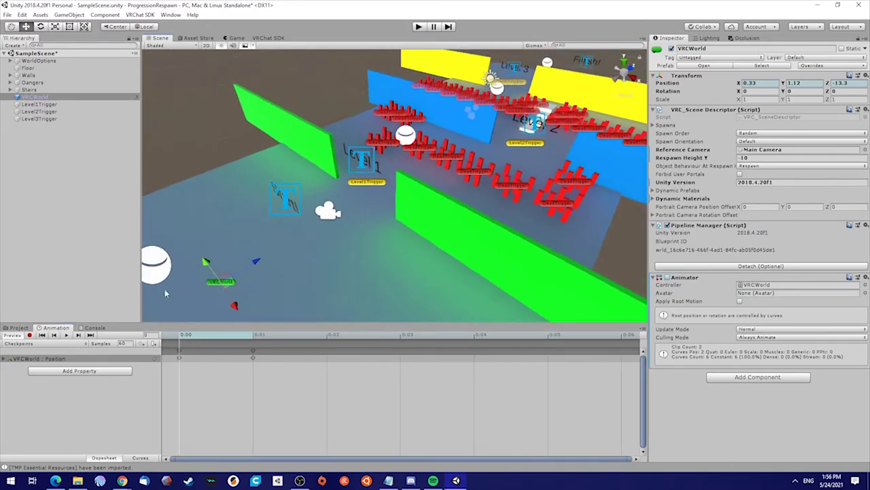
{"action": "left_click", "coordinate": [35, 344]}
{"action": "left_click", "coordinate": [32, 358]}
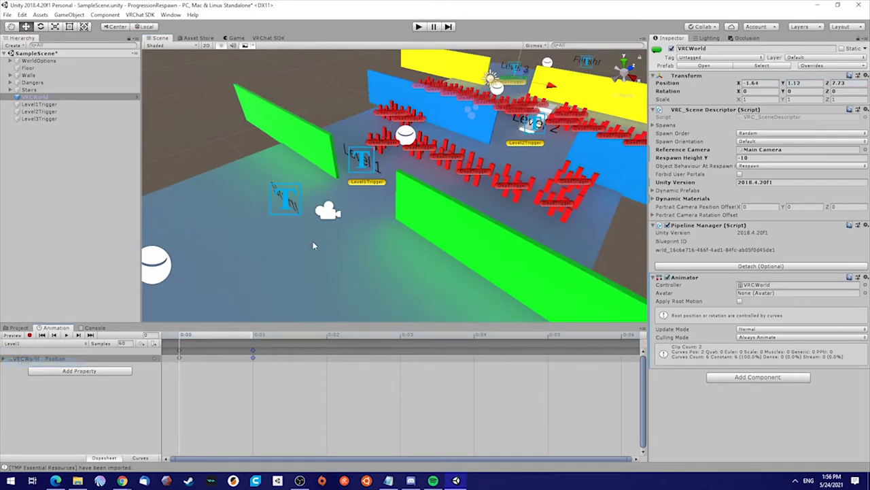
- Scrub the Level1 timeline and try moving VRCWorld to about Z -8.23 with recording off
{"action": "left_click_drag", "start_coordinate": [200, 338], "coordinate": [176, 334]}
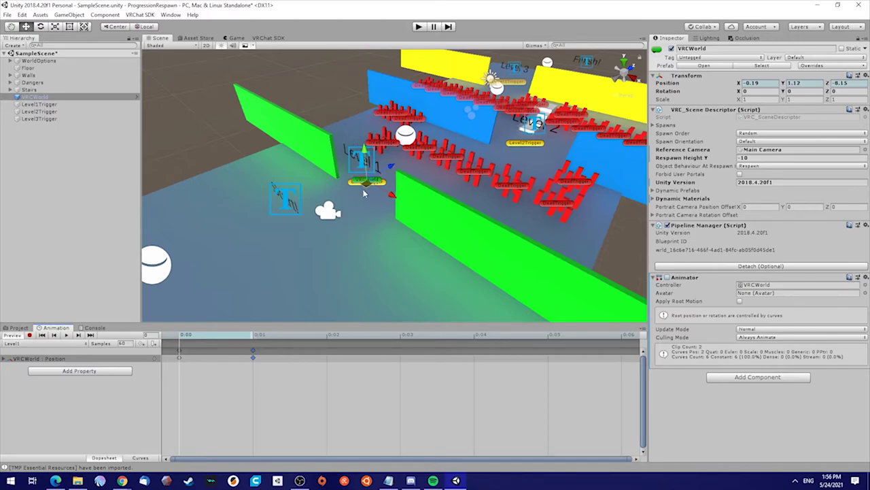
{"action": "left_click_drag", "start_coordinate": [381, 177], "coordinate": [379, 179]}
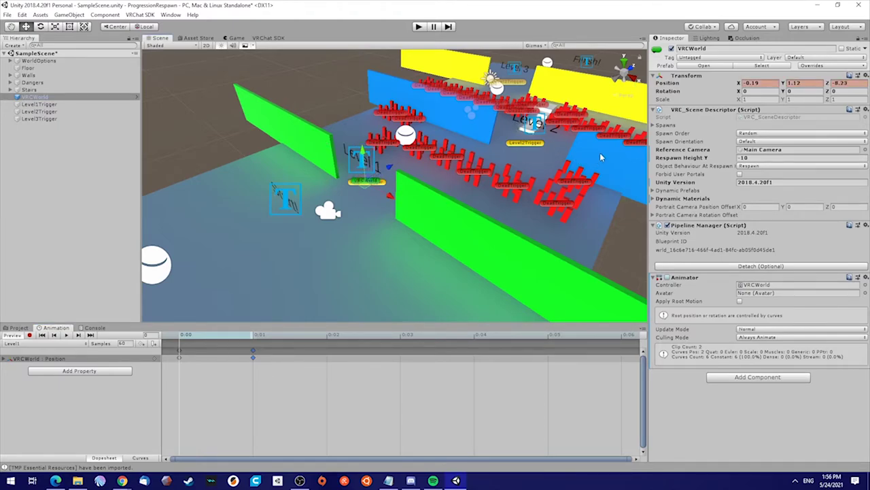
{"action": "left_click_drag", "start_coordinate": [194, 338], "coordinate": [241, 345]}
{"action": "left_click", "coordinate": [181, 340]}
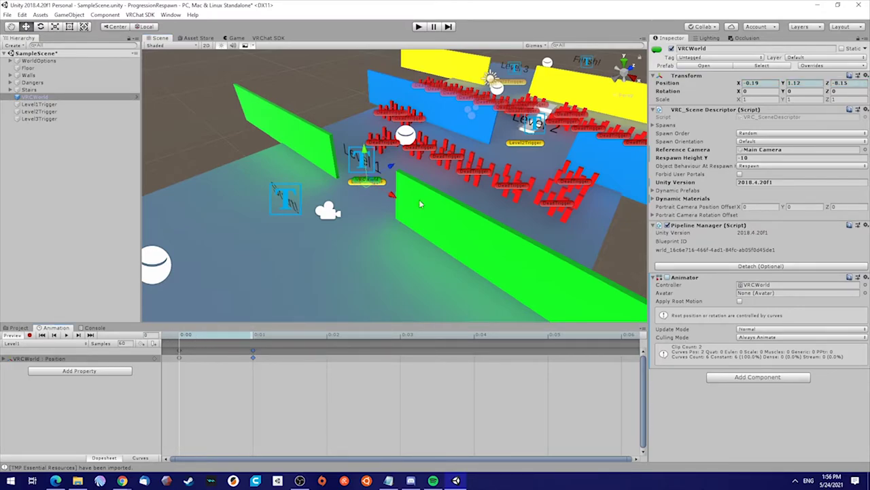
- Create a new animation clip named Level2 in the Animations folder
{"action": "left_click", "coordinate": [44, 344]}
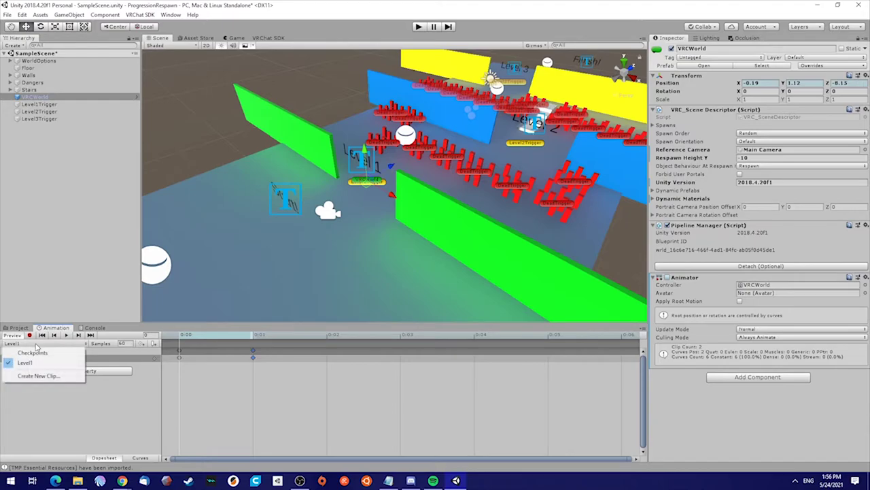
{"action": "left_click", "coordinate": [45, 376]}
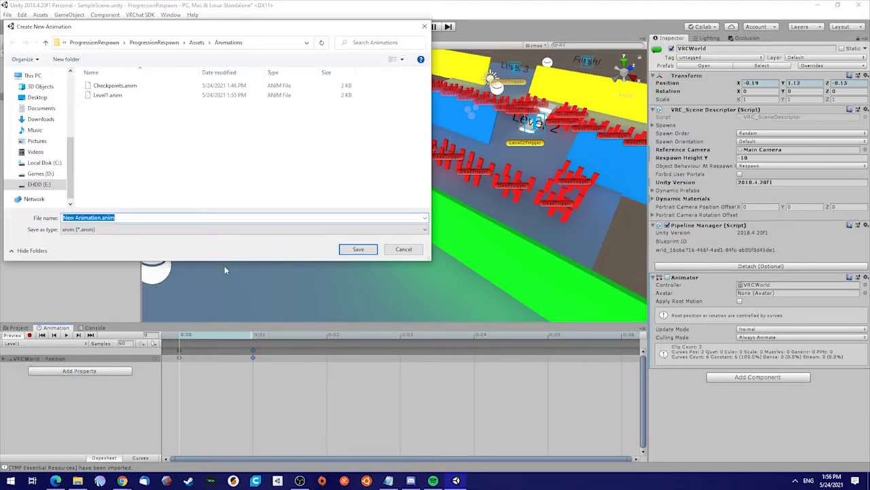
{"action": "type", "text": "Level2"}
{"action": "key", "text": "Return"}
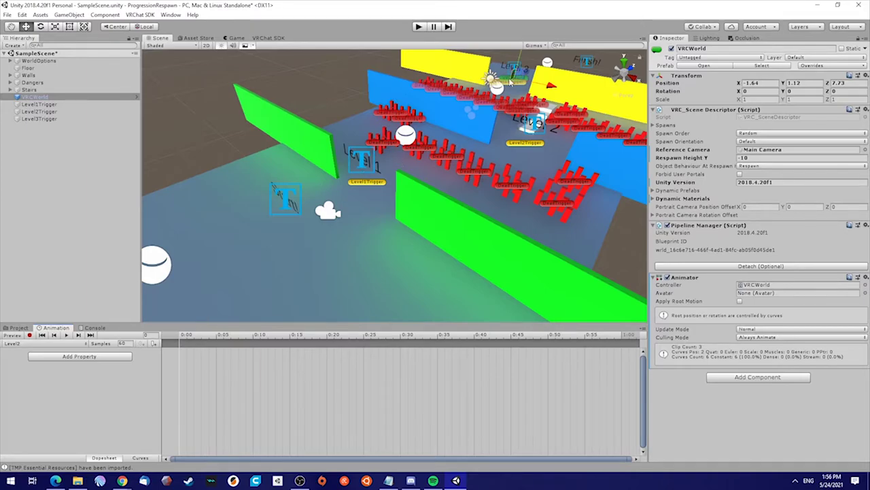
- Move VRCWorld onto the Level 2 trigger between the blue walls, about X 3, Z -0.82
{"action": "left_click_drag", "start_coordinate": [514, 82], "coordinate": [408, 191]}
{"action": "key", "text": "d"}
{"action": "right_click_drag", "start_coordinate": [408, 191], "coordinate": [386, 207]}
{"action": "left_click_drag", "start_coordinate": [385, 186], "coordinate": [424, 183]}
- Add VRCWorld's Position as an animated property of the Level2 clip
{"action": "left_click", "coordinate": [68, 357]}
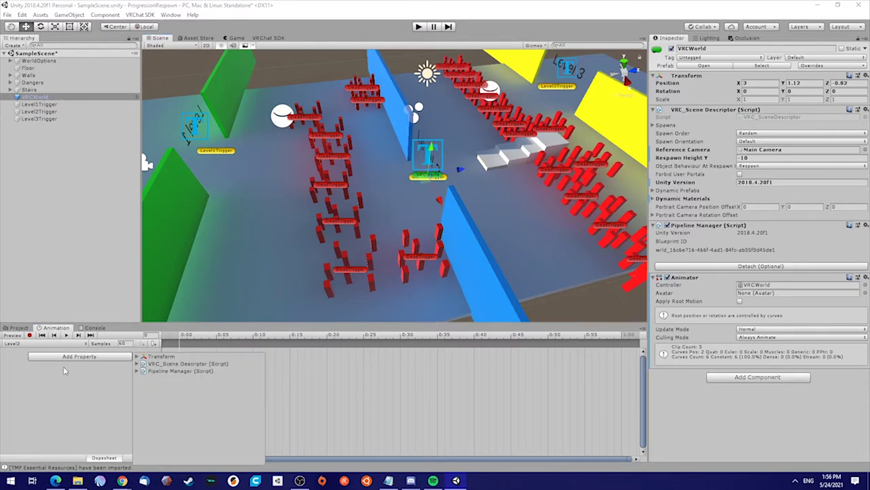
{"action": "left_click", "coordinate": [144, 356]}
{"action": "left_click", "coordinate": [259, 366]}
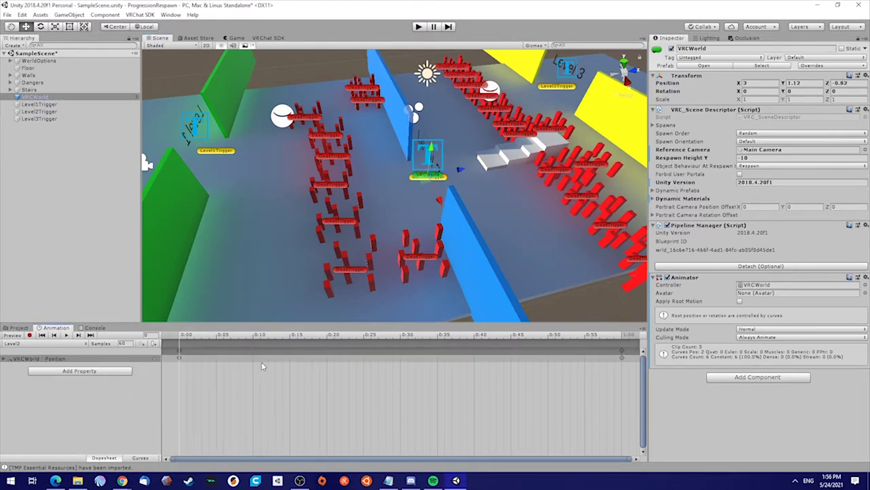
- Record VRCWorld at about X 3.12, Z -0.84 in the Level2 clip, leaving matching position keys only at frames 0 and 1
{"action": "left_click", "coordinate": [29, 335]}
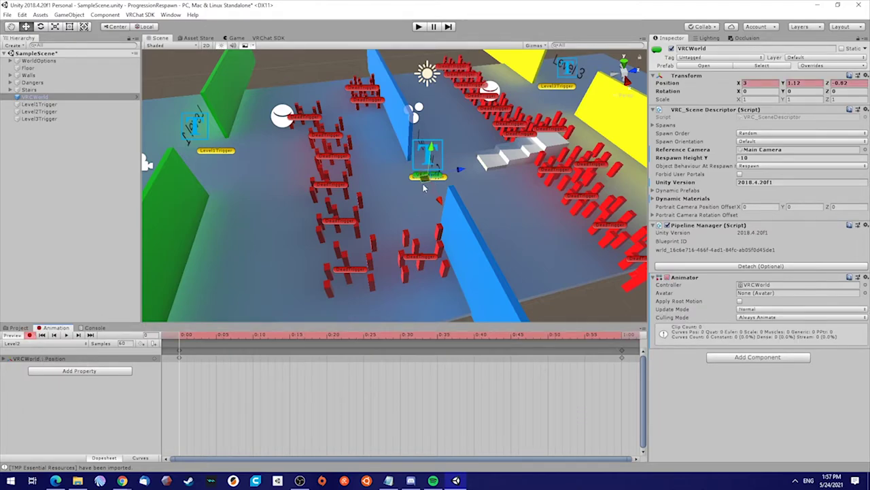
{"action": "left_click_drag", "start_coordinate": [424, 180], "coordinate": [425, 182]}
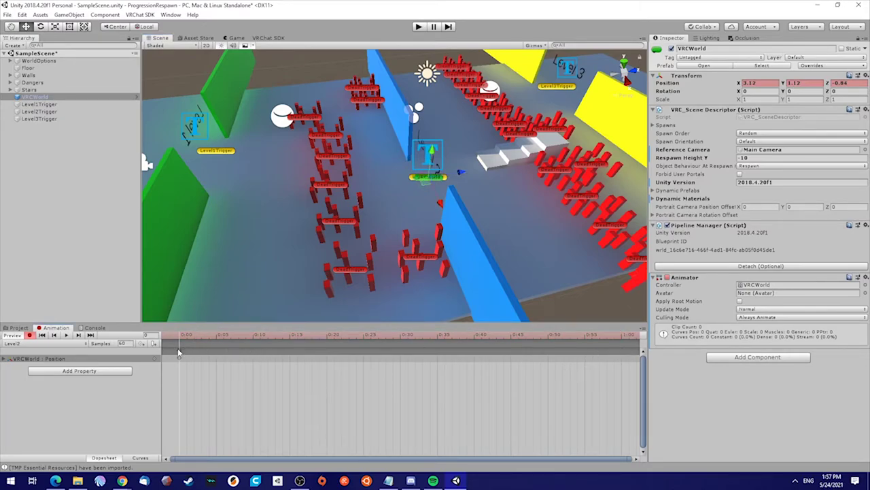
{"action": "left_click_drag", "start_coordinate": [196, 336], "coordinate": [189, 338]}
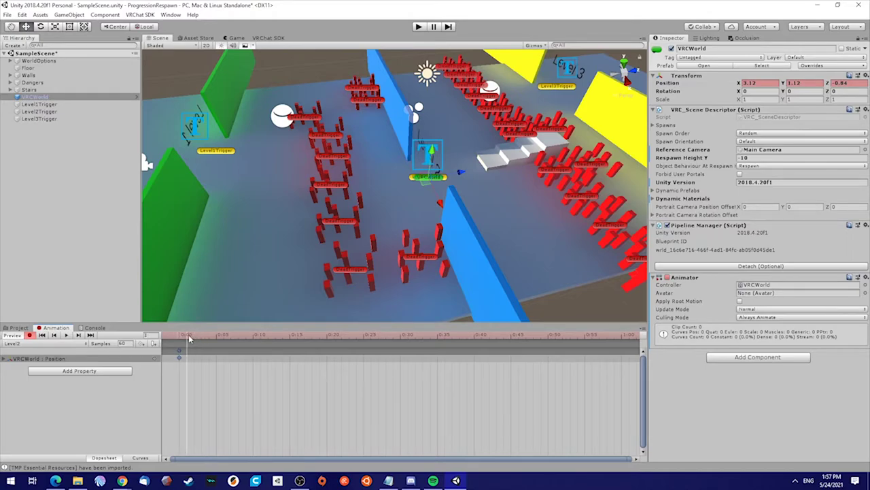
{"action": "key", "text": "ctrl+v"}
{"action": "left_click_drag", "start_coordinate": [187, 335], "coordinate": [187, 336]}
{"action": "left_click", "coordinate": [30, 335]}
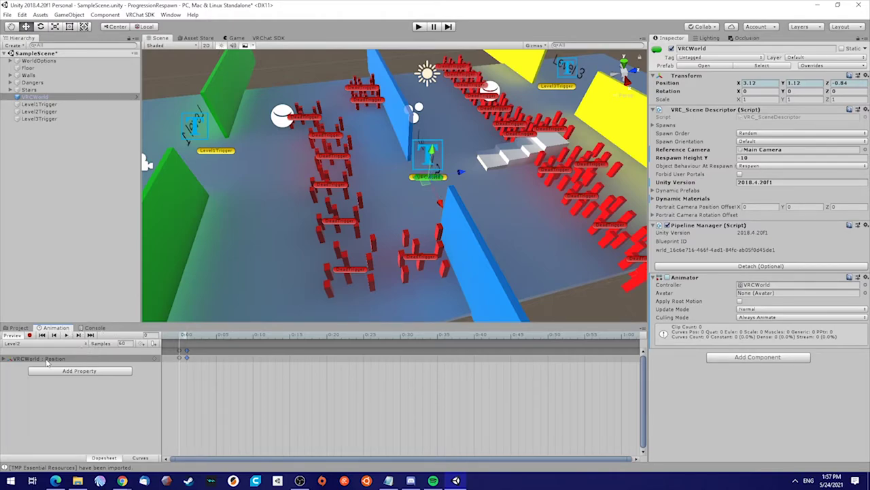
- Create a new animation clip named Level3 in the Animations folder
{"action": "right_click_drag", "start_coordinate": [428, 221], "coordinate": [492, 137]}
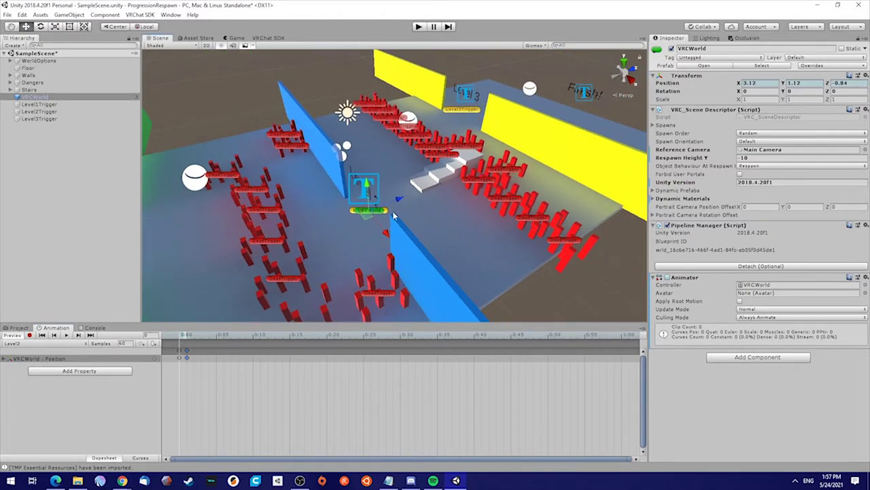
{"action": "left_click", "coordinate": [17, 343]}
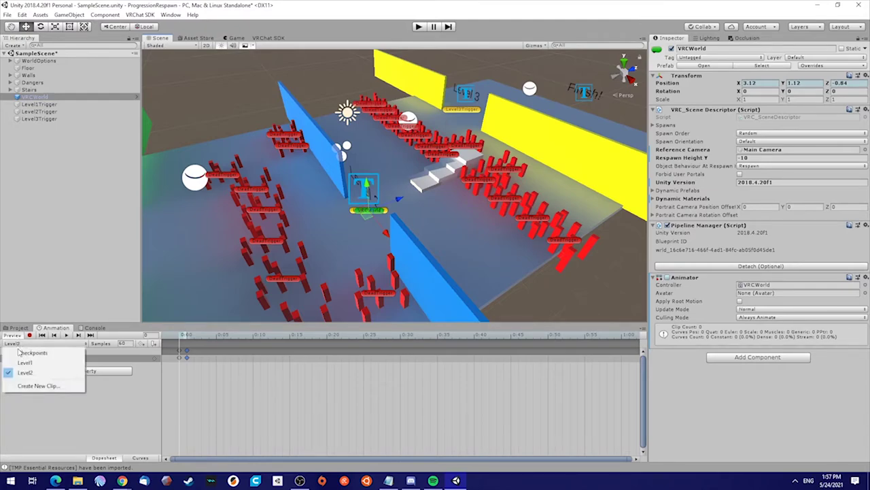
{"action": "left_click", "coordinate": [39, 387]}
{"action": "type", "text": "Level3"}
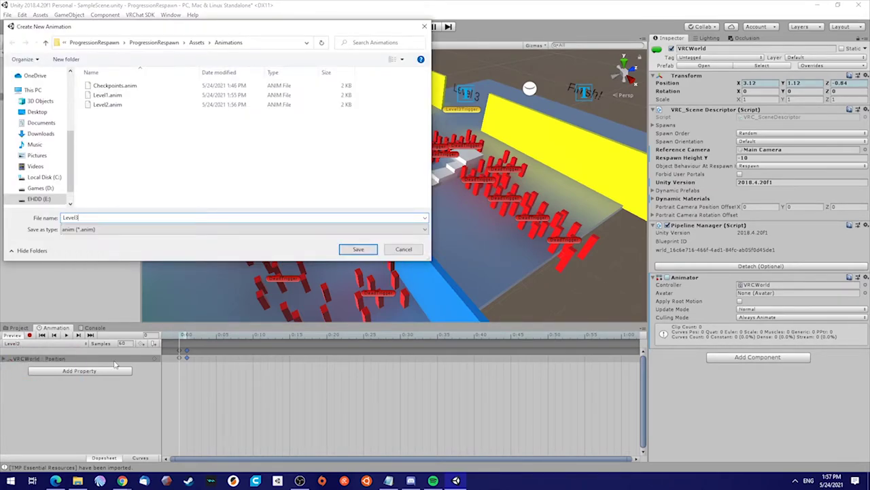
{"action": "key", "text": "Return"}
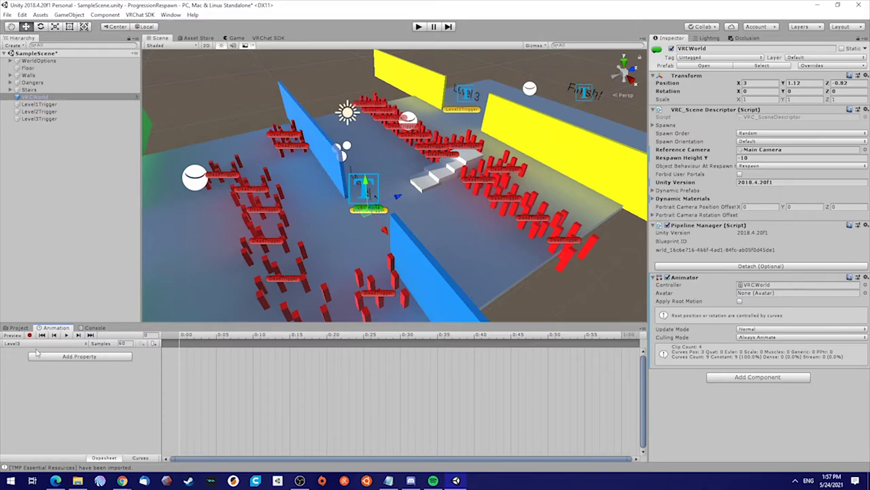
- Add VRCWorld's Position as an animated property of the Level3 clip
{"action": "left_click", "coordinate": [68, 357]}
{"action": "left_click", "coordinate": [137, 356]}
{"action": "left_click", "coordinate": [261, 364]}
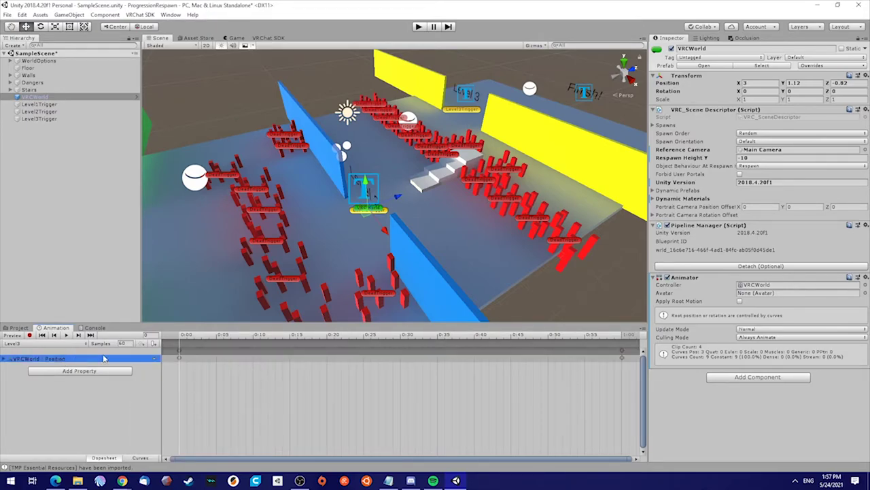
- With recording on, move VRCWorld onto the Level 3 trigger between the yellow walls, about X -2.12, Y 0.72, Z 7.78
{"action": "left_click", "coordinate": [29, 335]}
{"action": "left_click_drag", "start_coordinate": [366, 201], "coordinate": [467, 112]}
{"action": "right_click_drag", "start_coordinate": [469, 170], "coordinate": [331, 159]}
{"action": "key", "text": "d"}
{"action": "left_click_drag", "start_coordinate": [333, 148], "coordinate": [582, 110]}
{"action": "key", "text": "d"}
{"action": "right_click_drag", "start_coordinate": [579, 113], "coordinate": [436, 146]}
{"action": "left_click_drag", "start_coordinate": [434, 147], "coordinate": [456, 242], "text": "alt"}
{"action": "scroll", "coordinate": [341, 134], "scroll_direction": "down", "scroll_amount": 5}
{"action": "right_click_drag", "start_coordinate": [381, 214], "coordinate": [520, 169]}
{"action": "key", "text": "w"}
{"action": "left_click_drag", "start_coordinate": [519, 168], "coordinate": [490, 204], "text": "alt"}
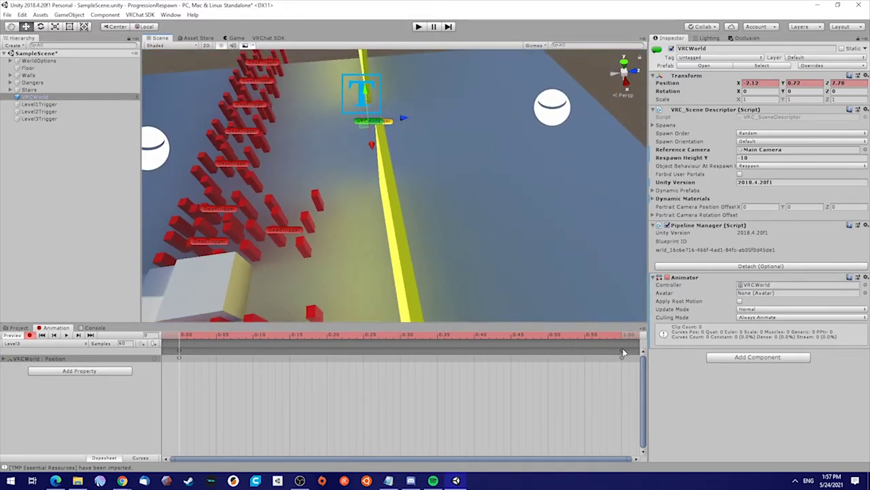
- Replace the Level3 clip's end key with a copy of the first position key at frame 1, and stop recording
{"action": "left_click", "coordinate": [187, 336]}
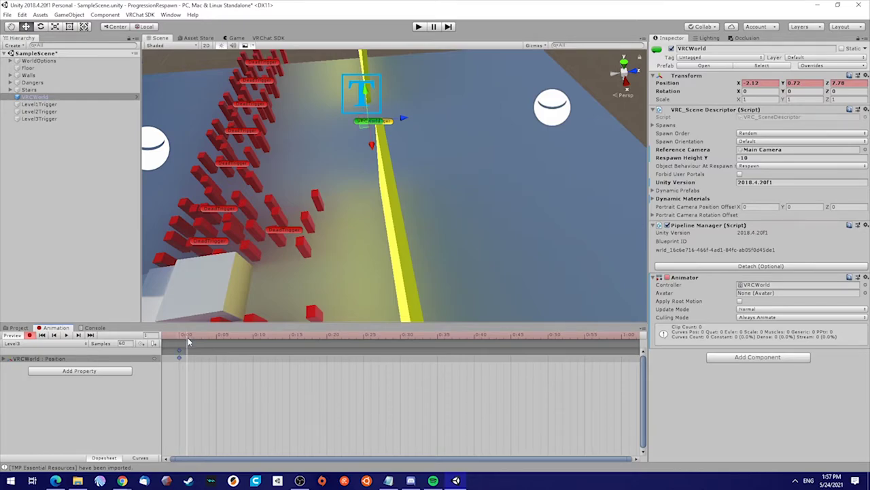
{"action": "double_click", "coordinate": [187, 350]}
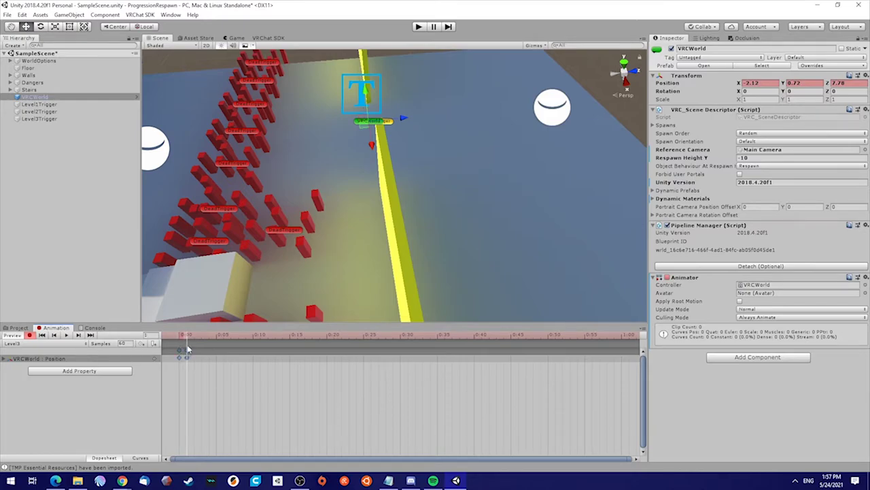
{"action": "left_click", "coordinate": [29, 335]}
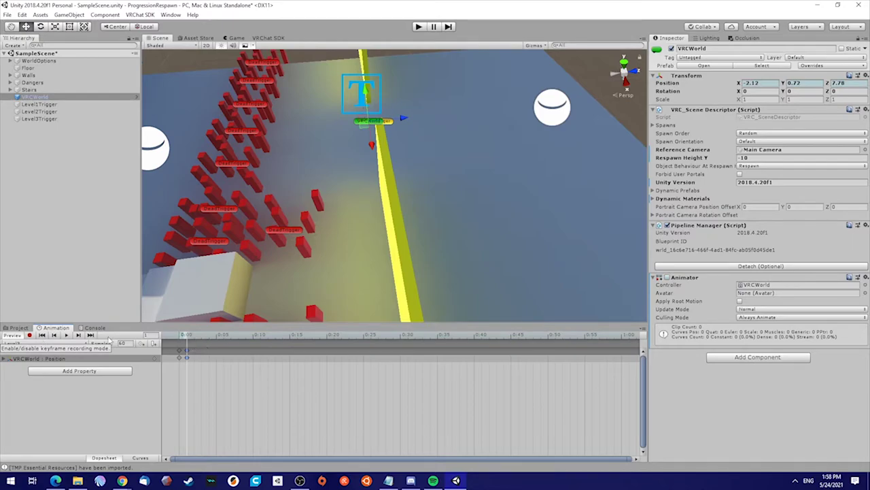
- Play the Level3 clip and check VRCWorld's position against the whole course
{"action": "left_click", "coordinate": [66, 334]}
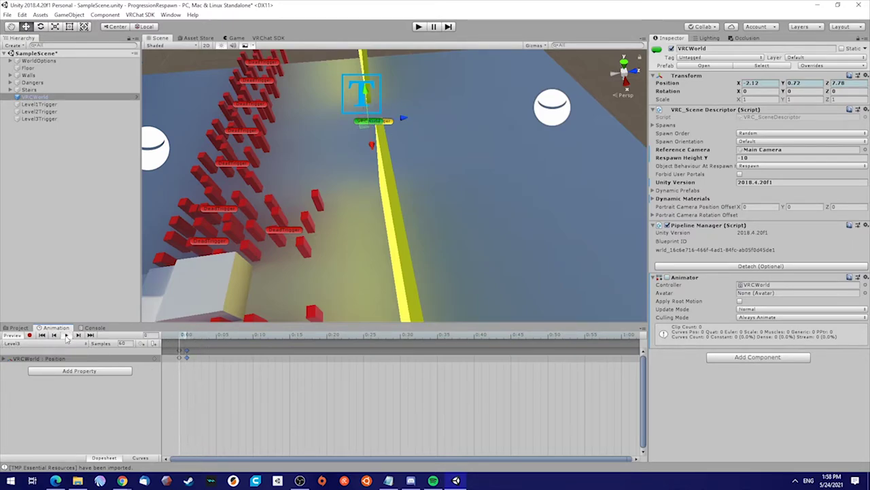
{"action": "left_click_drag", "start_coordinate": [180, 339], "coordinate": [179, 337]}
{"action": "right_click_drag", "start_coordinate": [238, 217], "coordinate": [409, 156]}
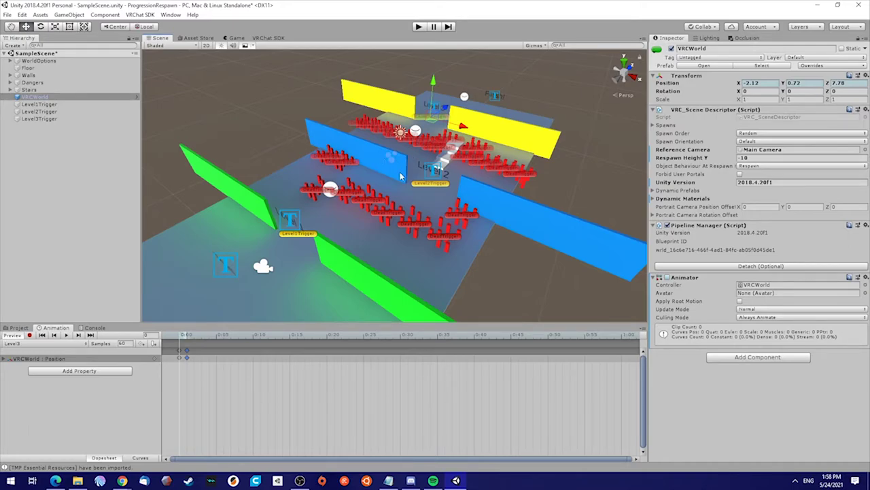
- Open the Animator window showing the state graph of VRCWorld's controller
{"action": "left_click", "coordinate": [171, 14]}
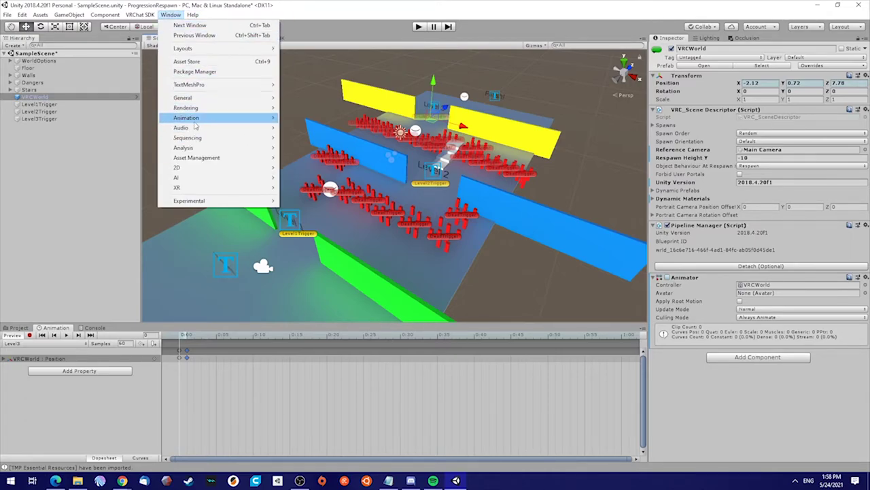
{"action": "mouse_move", "coordinate": [192, 119]}
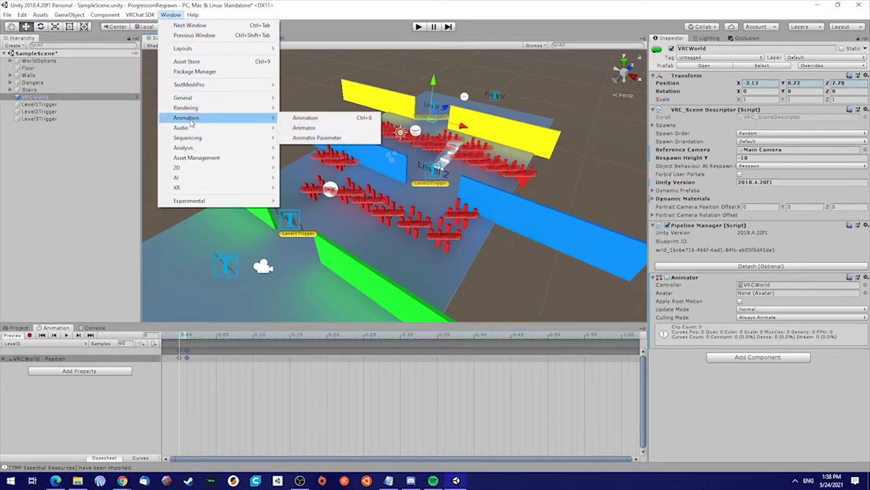
{"action": "left_click", "coordinate": [311, 129]}
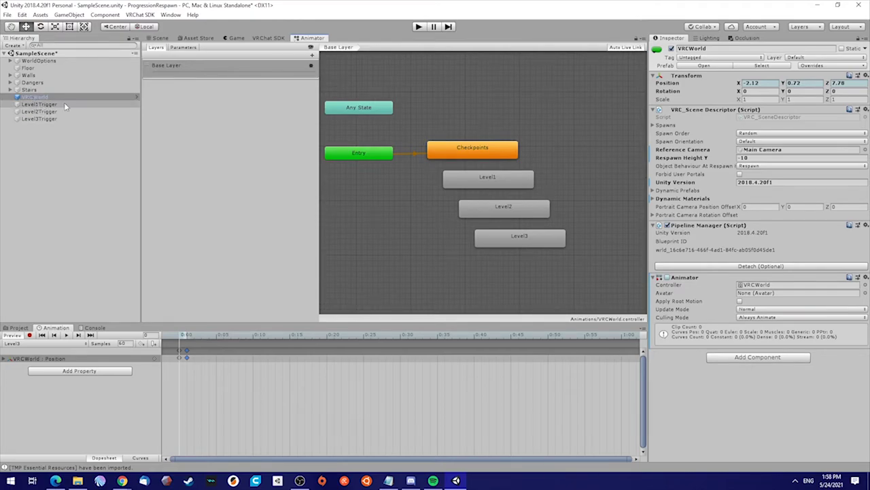
{"action": "left_click", "coordinate": [34, 98]}
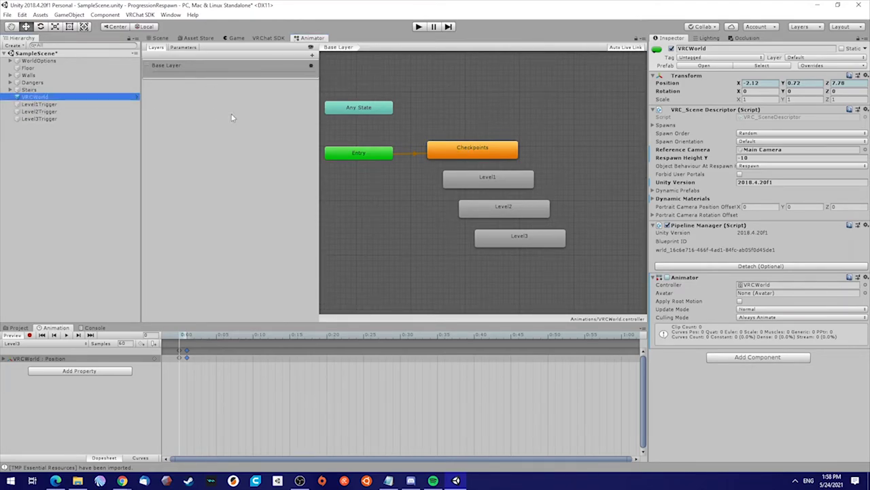
{"action": "middle_click_drag", "start_coordinate": [448, 154], "coordinate": [473, 129]}
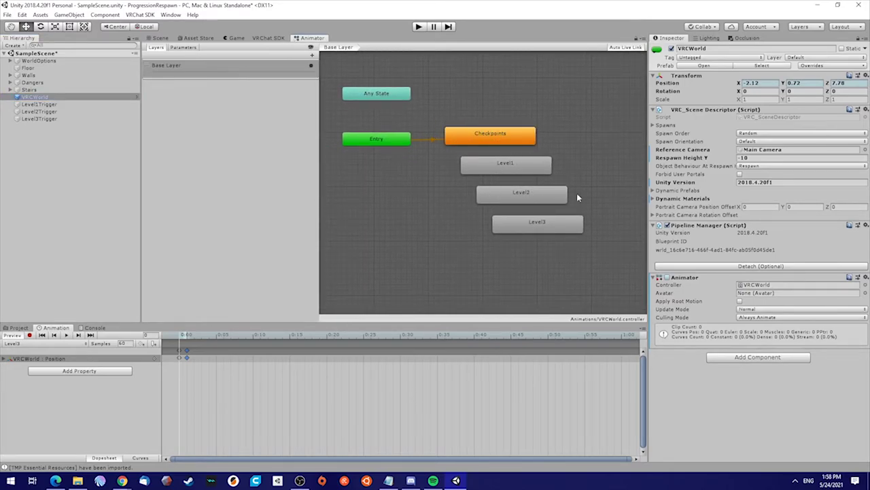
- Arrange the Level1, Level2 and Level3 states in a vertical column below the Checkpoints state
{"action": "middle_click_drag", "start_coordinate": [542, 131], "coordinate": [468, 139]}
{"action": "left_click_drag", "start_coordinate": [474, 156], "coordinate": [438, 233]}
{"action": "left_click_drag", "start_coordinate": [468, 120], "coordinate": [446, 176]}
{"action": "left_click_drag", "start_coordinate": [463, 101], "coordinate": [444, 110]}
{"action": "left_click_drag", "start_coordinate": [439, 181], "coordinate": [431, 165]}
{"action": "left_click_drag", "start_coordinate": [433, 230], "coordinate": [424, 213]}
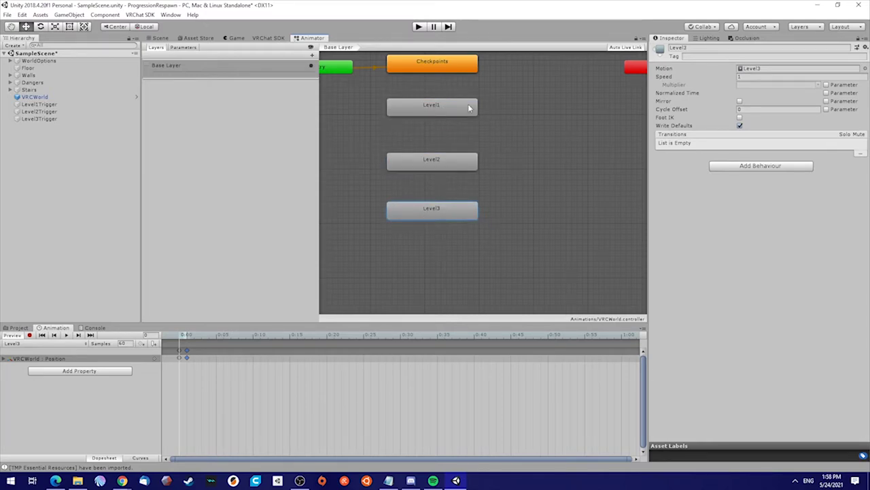
{"action": "middle_click_drag", "start_coordinate": [494, 122], "coordinate": [500, 140]}
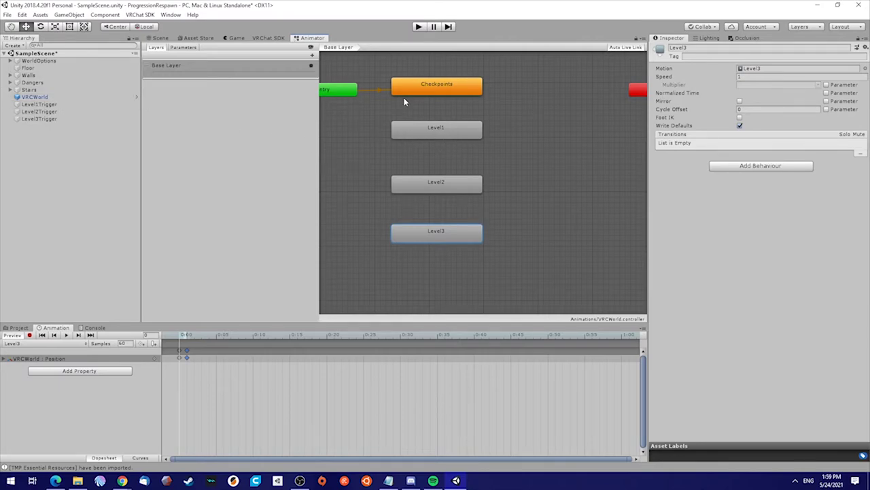
- Make transitions chaining the states from Checkpoints to Level1, Level1 to Level2, and Level2 to Level3
{"action": "right_click", "coordinate": [430, 93]}
{"action": "left_click", "coordinate": [460, 99]}
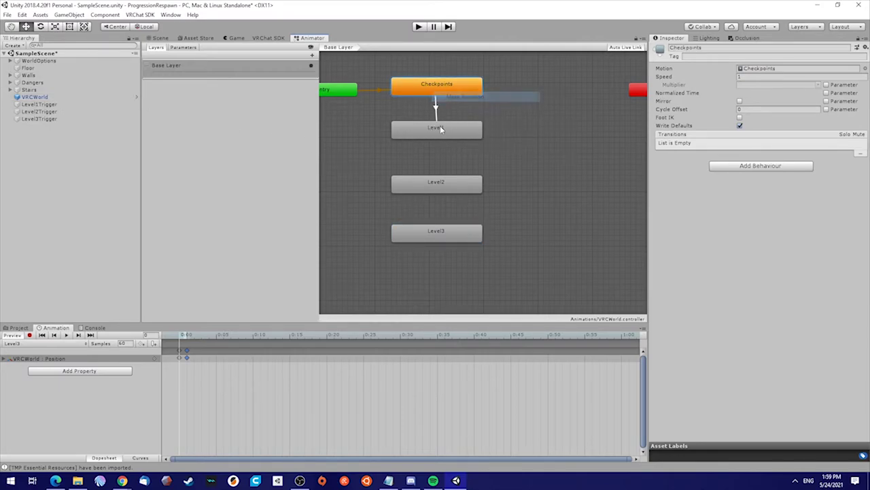
{"action": "left_click", "coordinate": [435, 130]}
{"action": "right_click", "coordinate": [438, 131]}
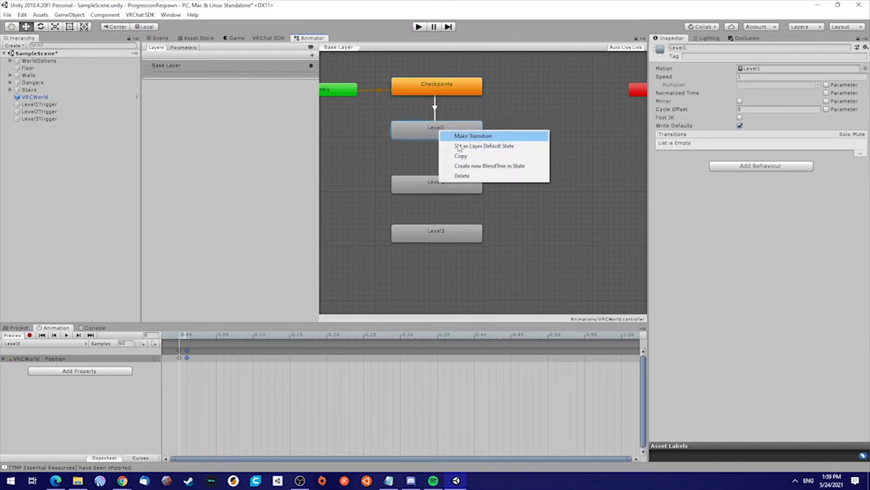
{"action": "left_click", "coordinate": [474, 137]}
{"action": "left_click", "coordinate": [440, 188]}
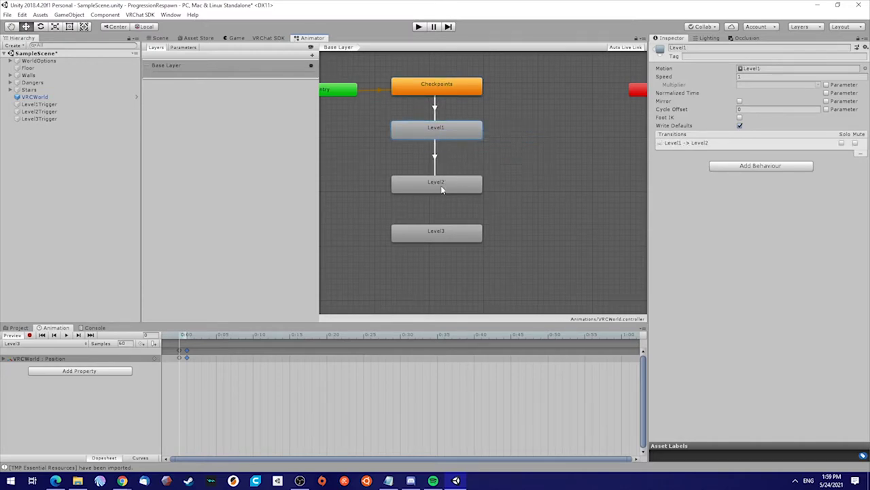
{"action": "right_click", "coordinate": [440, 189]}
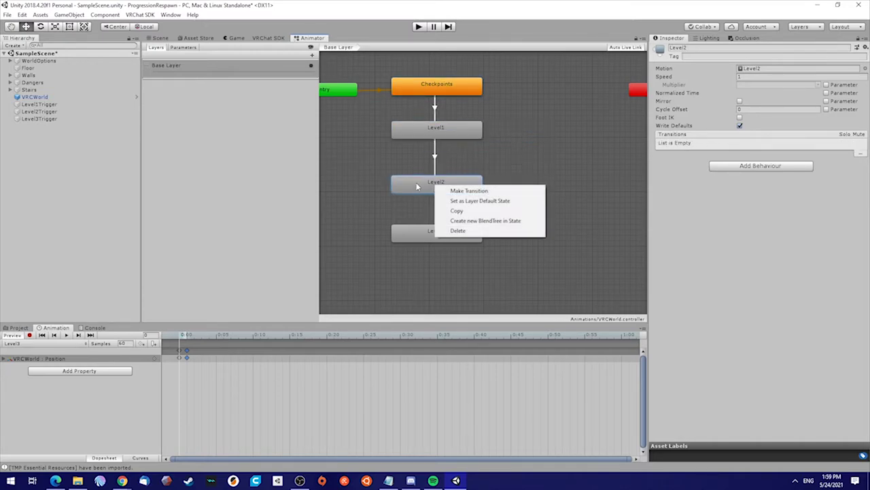
{"action": "left_click", "coordinate": [469, 192]}
{"action": "left_click", "coordinate": [438, 234]}
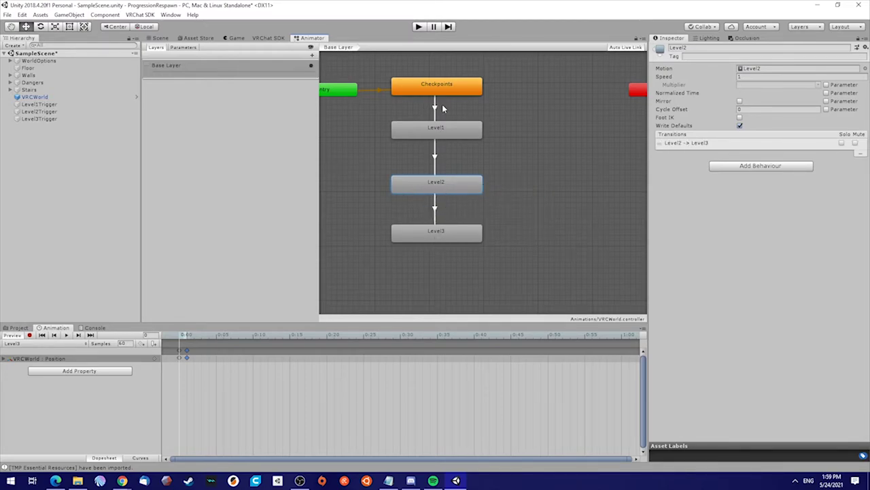
- Add a Trigger parameter named Level1 to the animator controller
{"action": "middle_click_drag", "start_coordinate": [490, 102], "coordinate": [529, 107]}
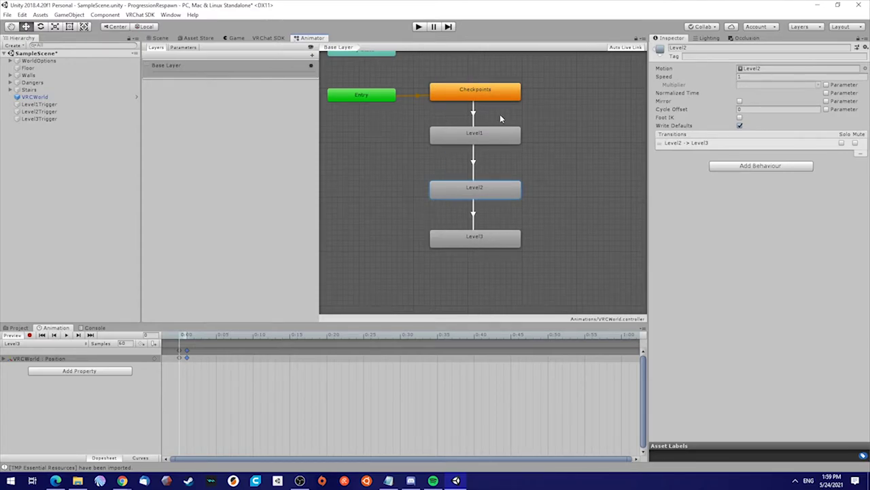
{"action": "left_click", "coordinate": [183, 48]}
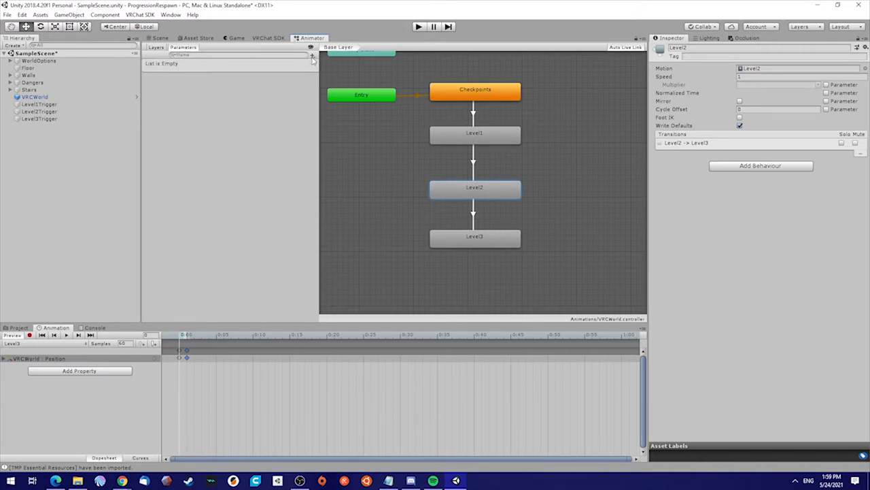
{"action": "left_click", "coordinate": [312, 56]}
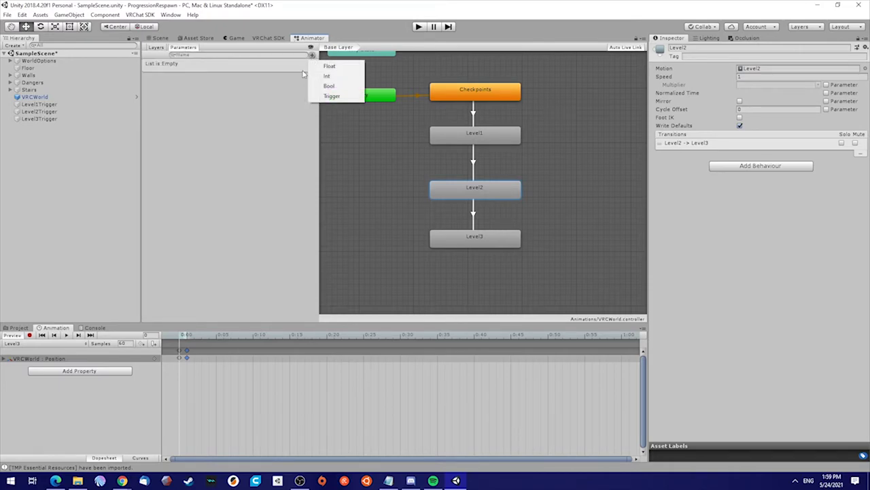
{"action": "left_click", "coordinate": [333, 96]}
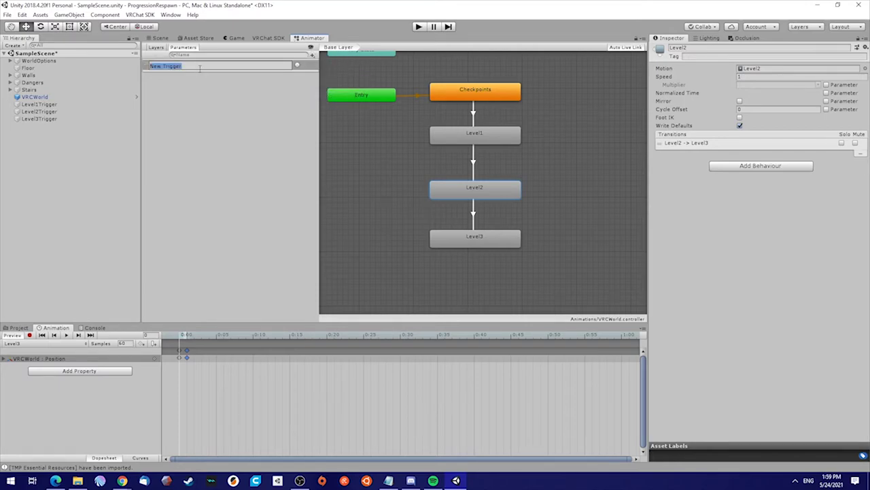
{"action": "type", "text": "LLevel1"}
{"action": "key", "text": "Return"}
- Add a second Trigger parameter named Level2 to the animator controller
{"action": "left_click", "coordinate": [312, 55]}
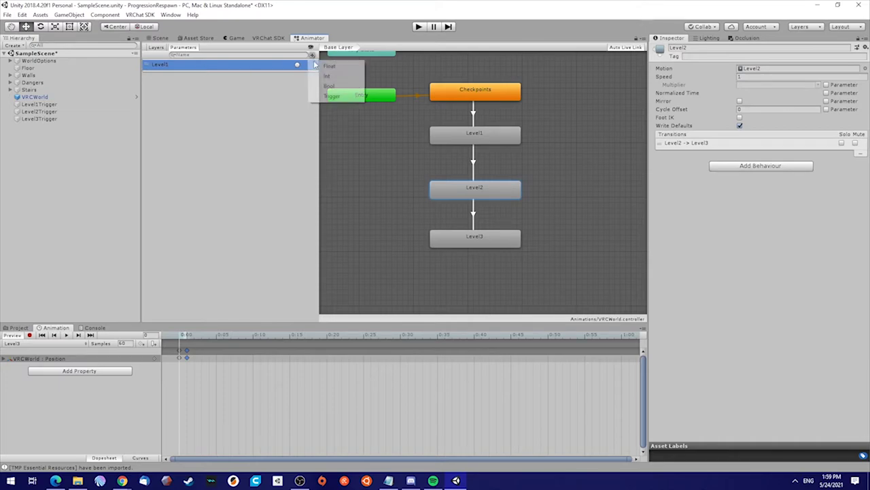
{"action": "left_click", "coordinate": [331, 94]}
{"action": "key", "text": "BackSpace"}
{"action": "type", "text": "Lev"}
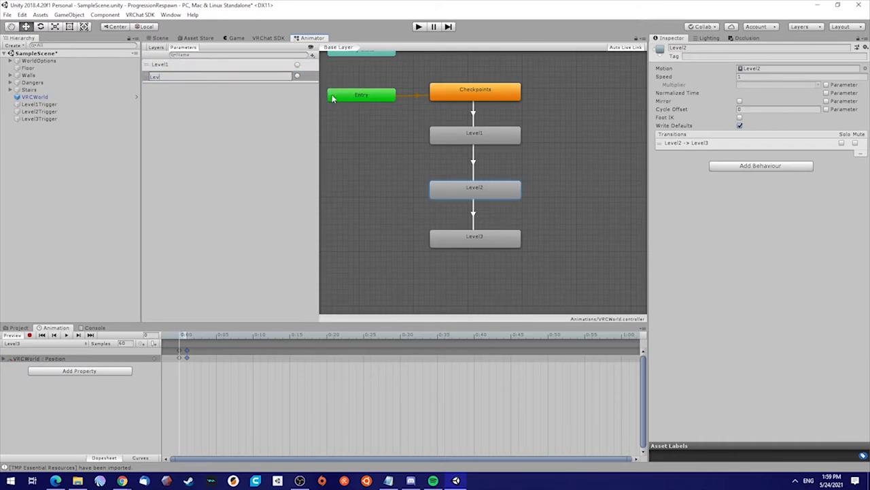
{"action": "type", "text": "el2"}
{"action": "key", "text": "Return"}
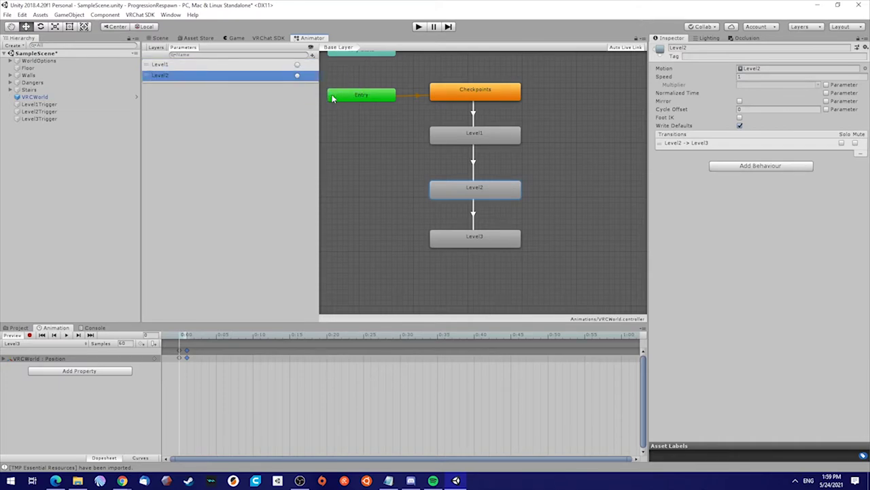
- Add a third Trigger parameter named Level3 to the animator controller
{"action": "left_click", "coordinate": [312, 55]}
{"action": "left_click", "coordinate": [331, 96]}
{"action": "key", "text": "BackSpace"}
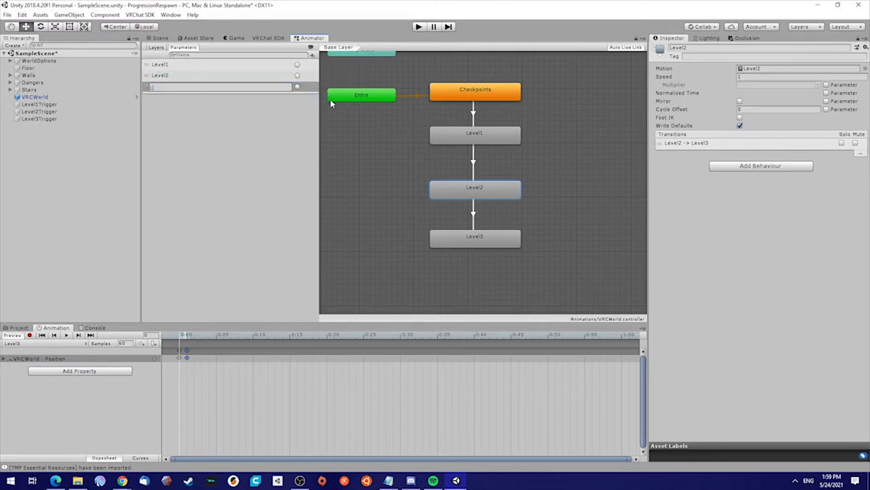
{"action": "type", "text": "Level3"}
{"action": "key", "text": "Return"}
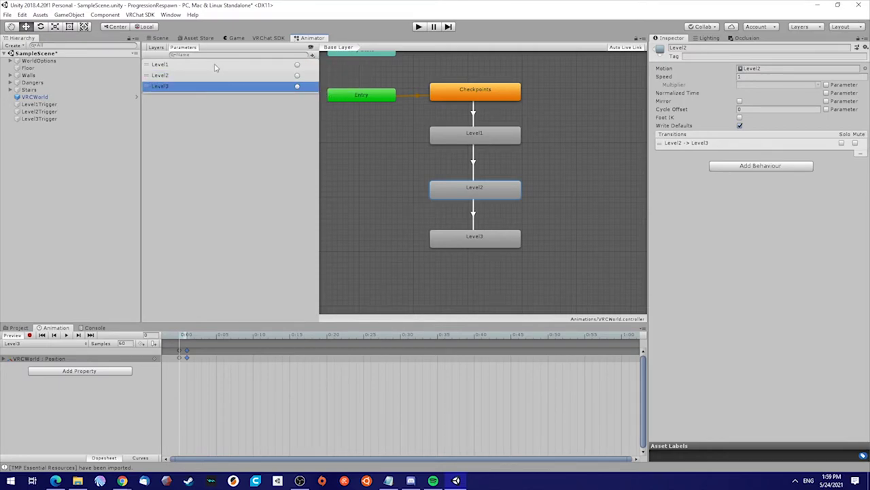
- Add the Level1 trigger as the condition of the transition from Checkpoints to Level1
{"action": "left_click", "coordinate": [239, 65]}
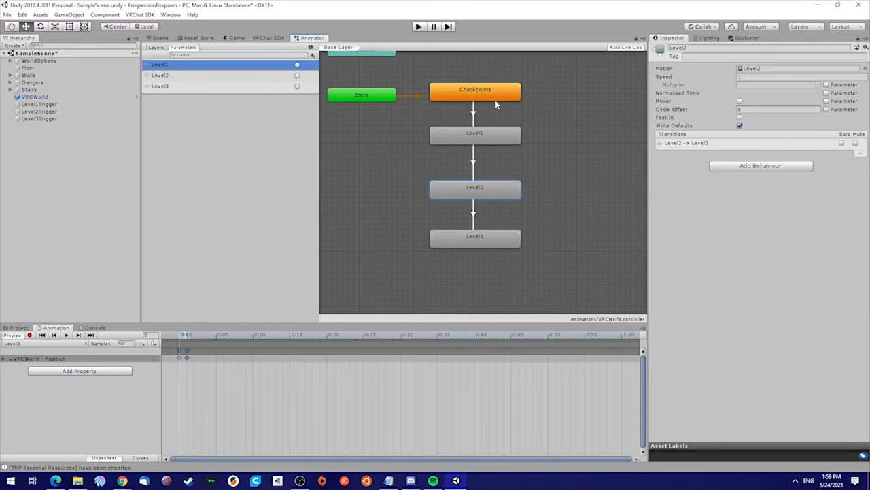
{"action": "left_click", "coordinate": [474, 114]}
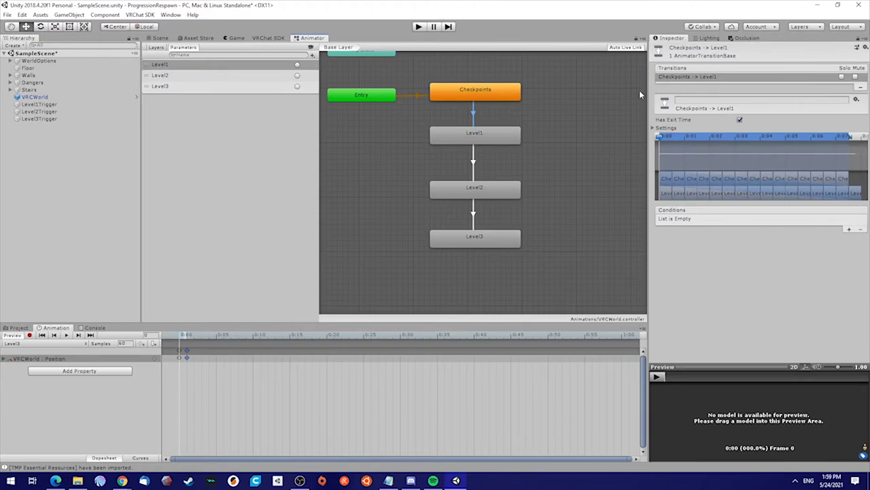
{"action": "left_click_drag", "start_coordinate": [649, 179], "coordinate": [591, 163]}
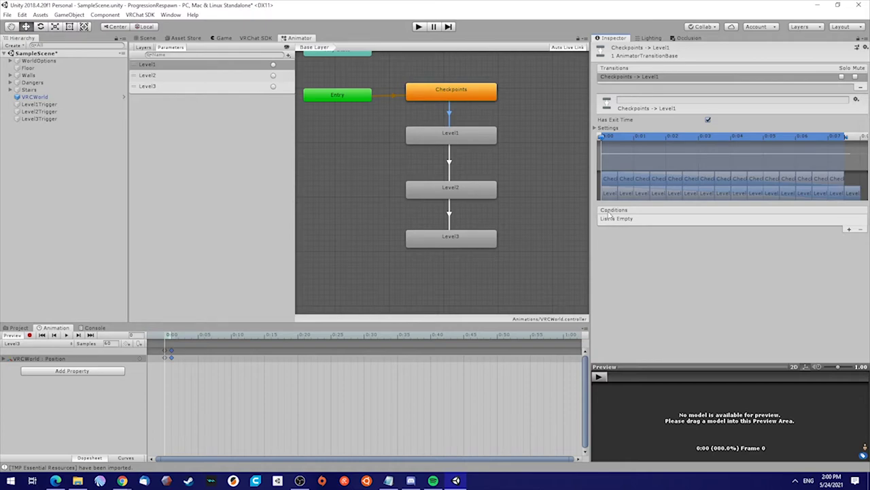
{"action": "left_click", "coordinate": [849, 230]}
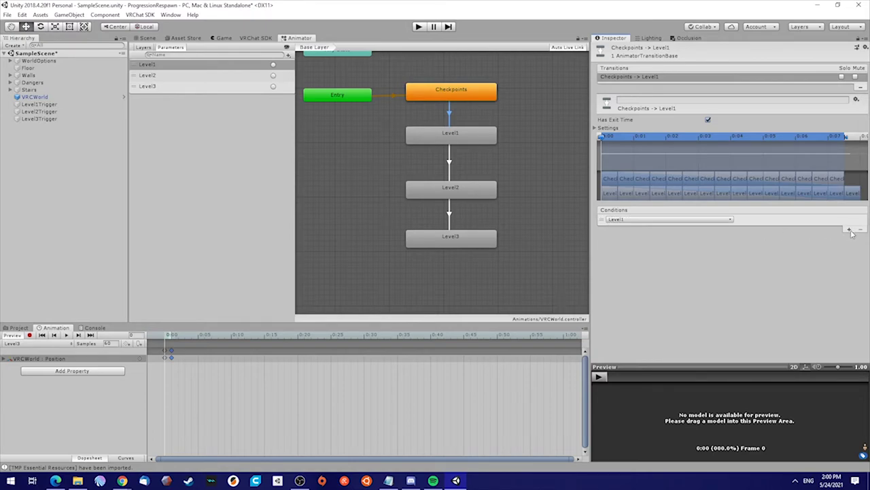
{"action": "left_click", "coordinate": [623, 223]}
{"action": "left_click", "coordinate": [622, 247]}
- Add a condition to the Level1 to Level2 transition and set it to the Level2 trigger
{"action": "left_click", "coordinate": [449, 158]}
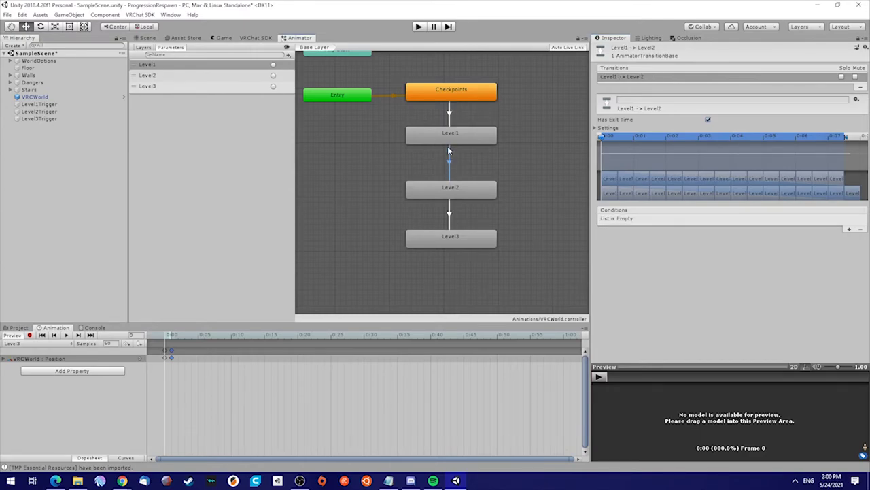
{"action": "left_click", "coordinate": [849, 229]}
{"action": "left_click", "coordinate": [669, 220]}
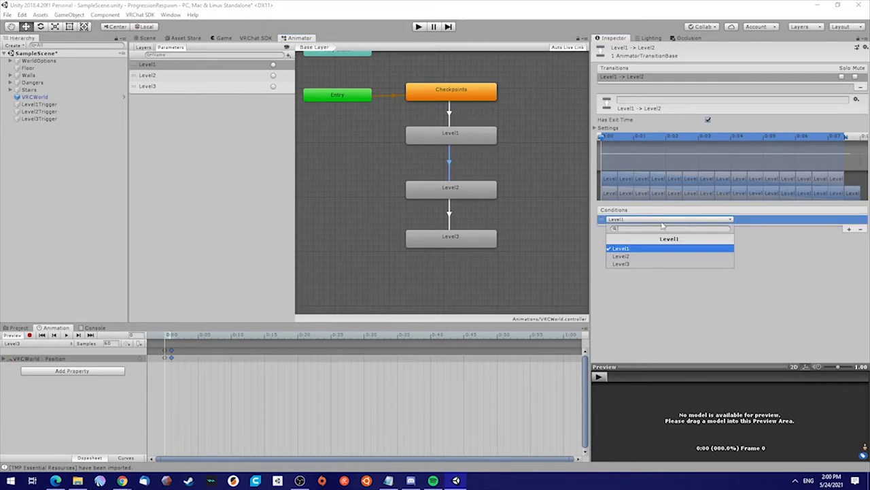
{"action": "left_click", "coordinate": [625, 257]}
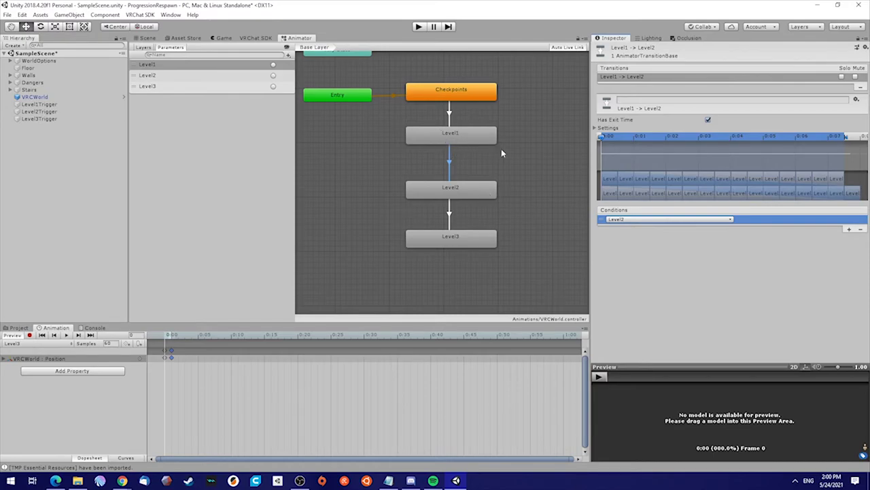
- Add a condition to the Level2 to Level3 transition and set it to the Level3 trigger
{"action": "left_click", "coordinate": [448, 215]}
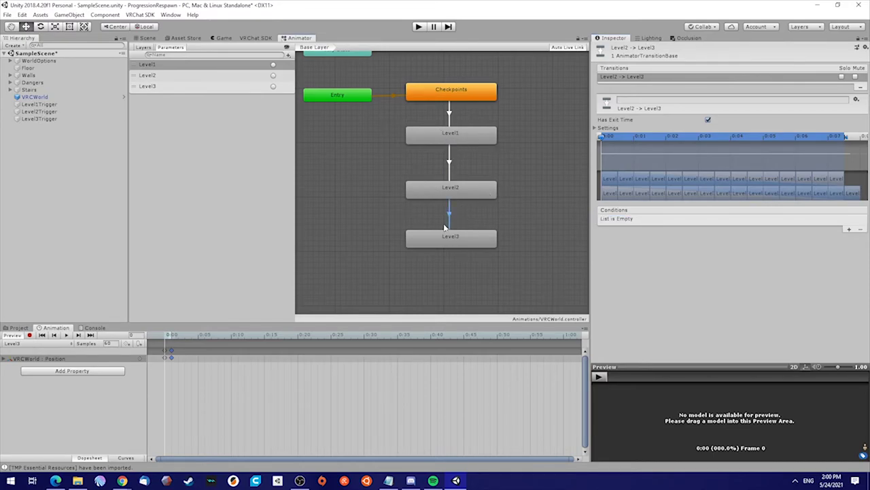
{"action": "left_click", "coordinate": [849, 229]}
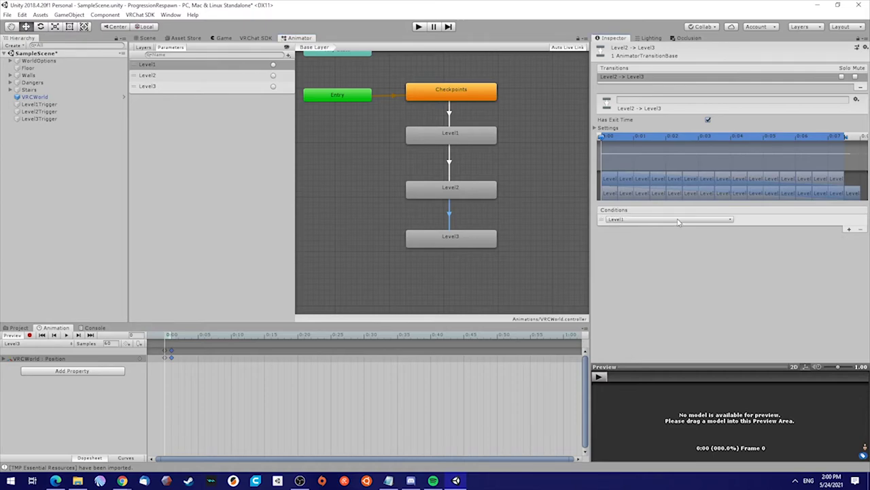
{"action": "left_click", "coordinate": [679, 220]}
{"action": "left_click", "coordinate": [627, 264]}
- Save the scene and run it in play mode with the Animator state graph shown
{"action": "middle_click_drag", "start_coordinate": [345, 134], "coordinate": [355, 165]}
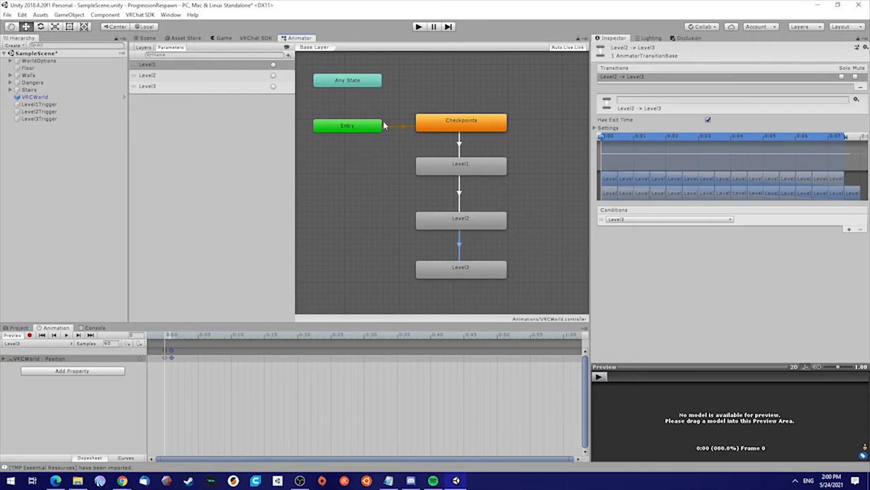
{"action": "key", "text": "ctrl+s"}
{"action": "left_click", "coordinate": [418, 27]}
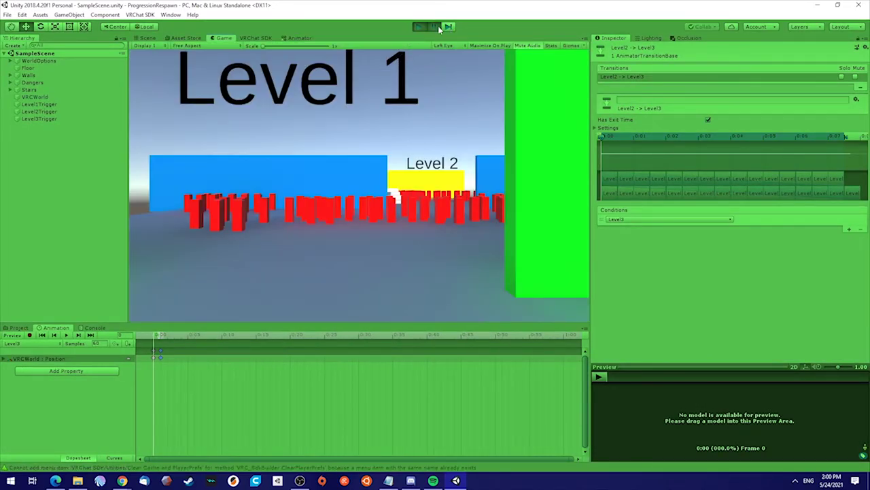
{"action": "left_click", "coordinate": [434, 27]}
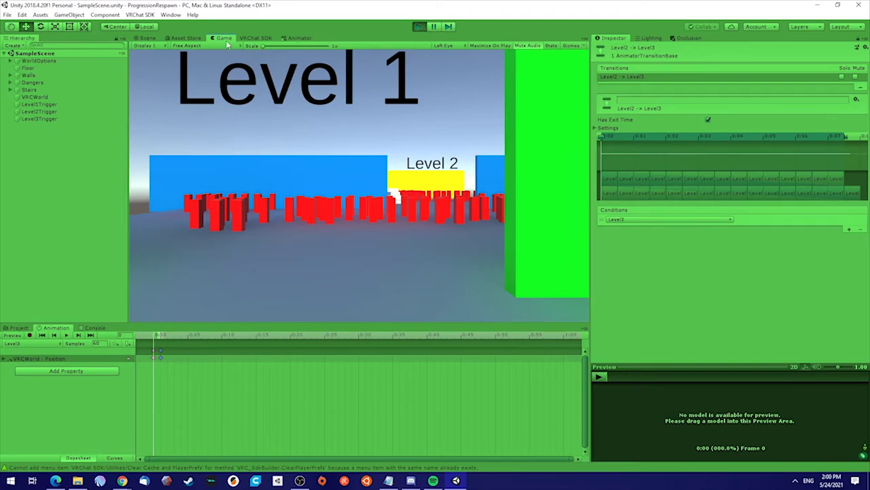
{"action": "left_click", "coordinate": [296, 38]}
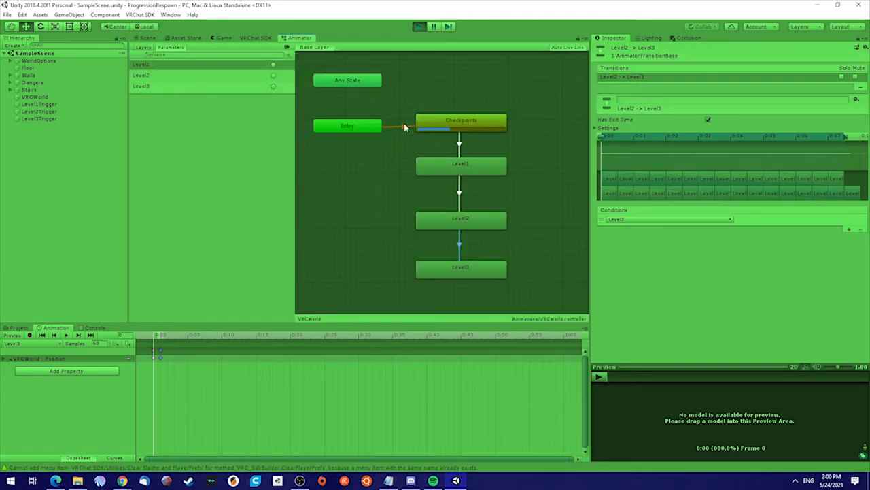